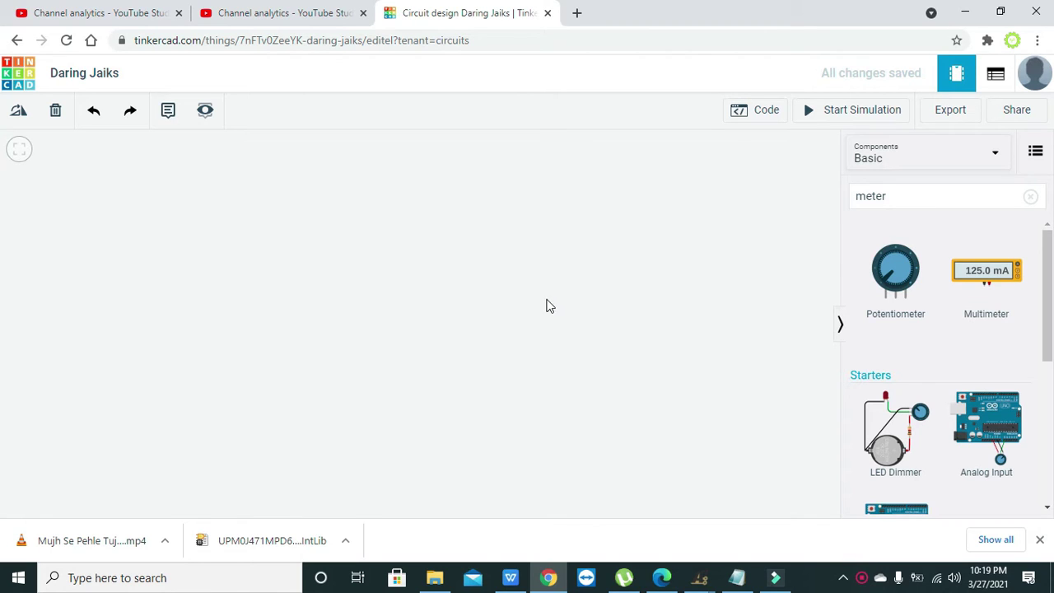
# Erase the leftover 'meter' term from the component search so the Basic list returns
pyautogui.doubleClick(892, 196)
pyautogui.click(831, 206)
pyautogui.click(896, 198)
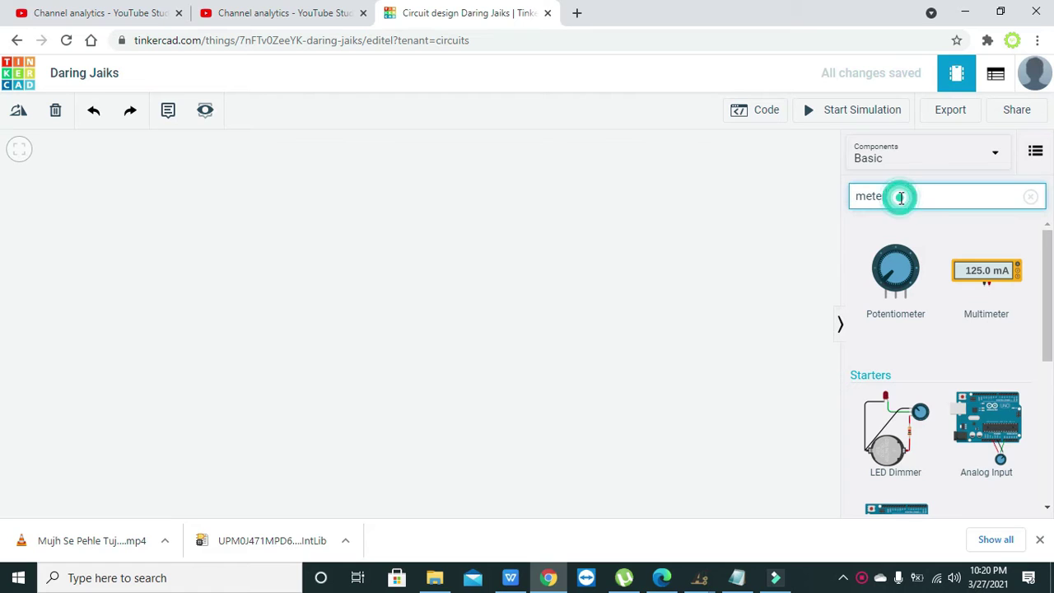
pyautogui.press('BackSpace')
pyautogui.press('BackSpace')
pyautogui.press('BackSpace')
pyautogui.press('BackSpace')
pyautogui.press('BackSpace')
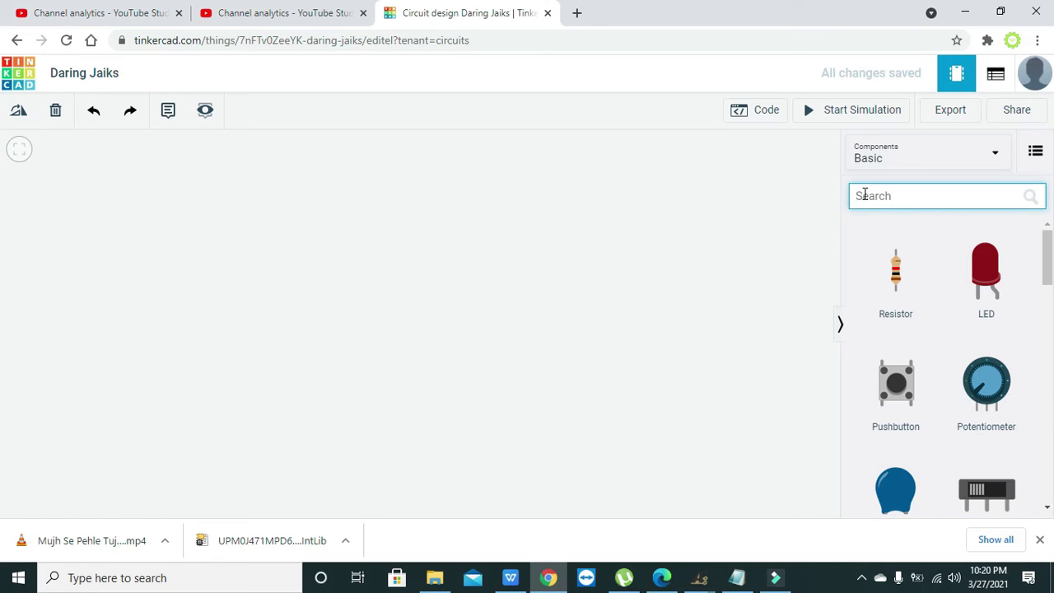
# Add a 9V battery at the left, rotated three times to stand upright
pyautogui.write('battery')
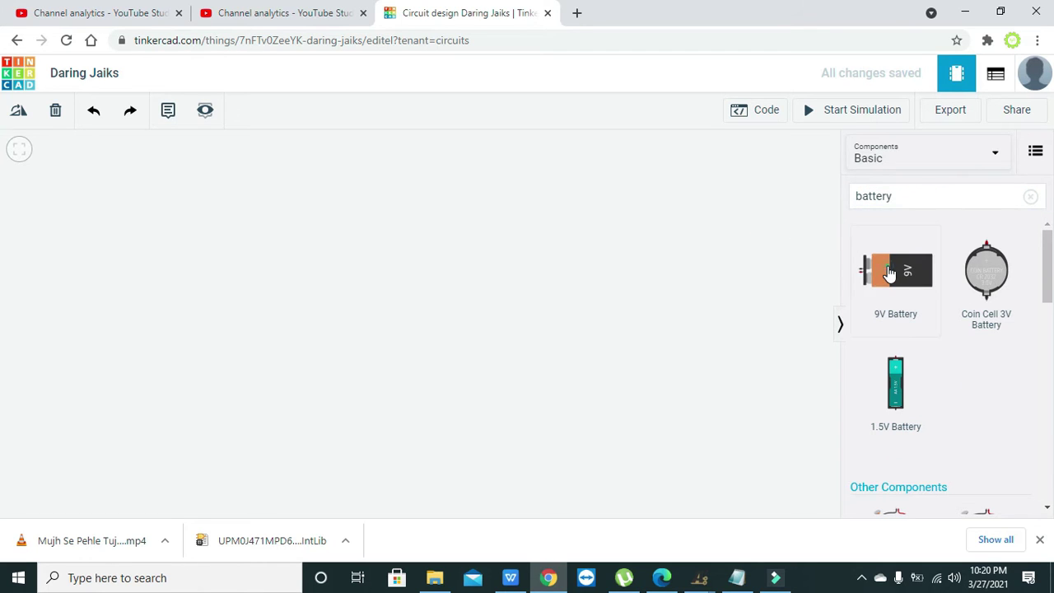
pyautogui.moveTo(886, 275); pyautogui.dragTo(79, 325)
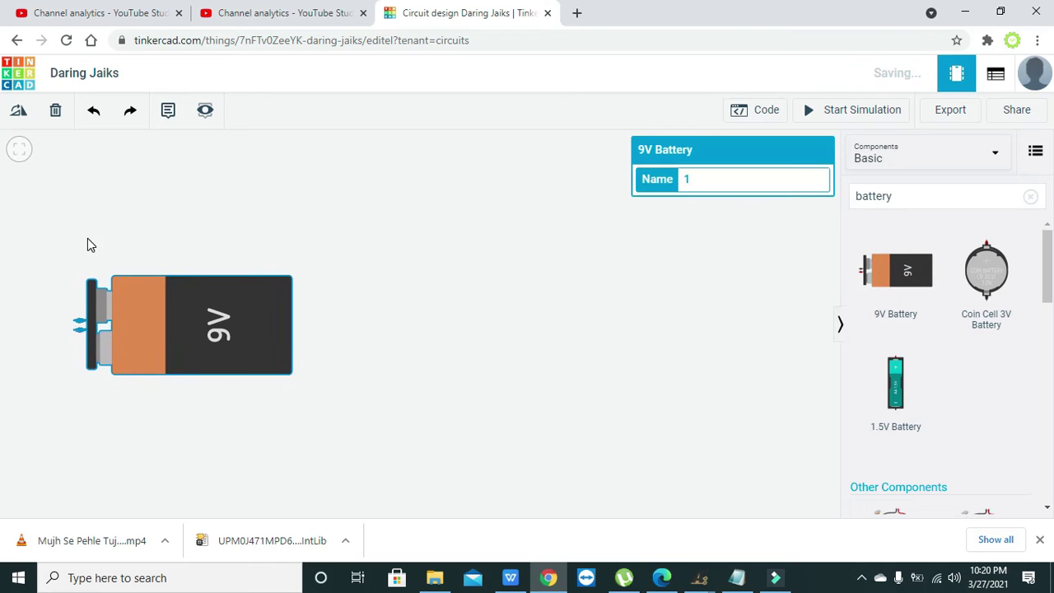
pyautogui.click(18, 110)
pyautogui.click(18, 111)
pyautogui.click(18, 111)
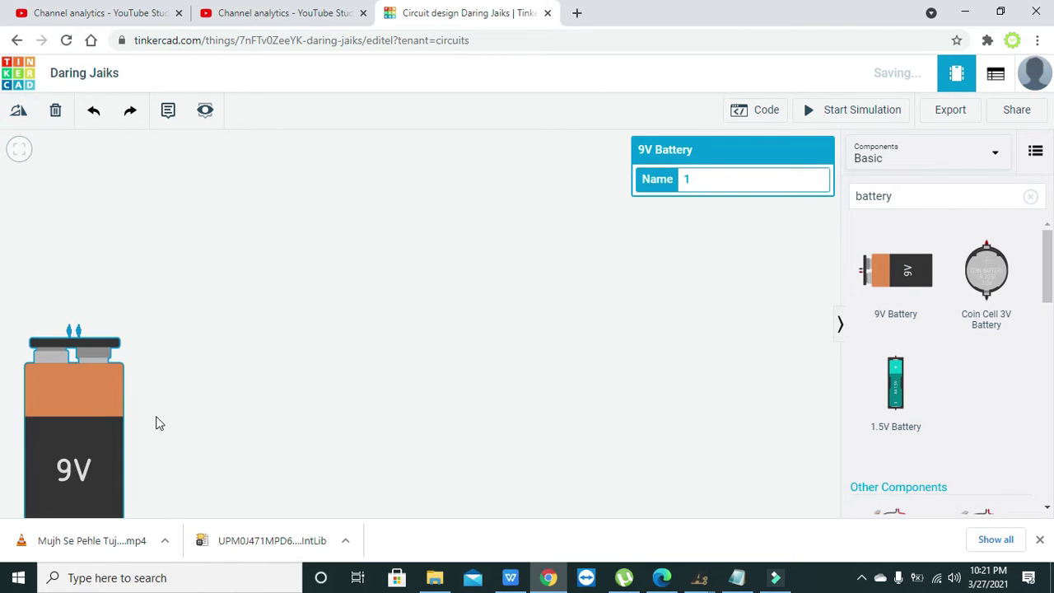
pyautogui.moveTo(74, 428); pyautogui.dragTo(94, 322)
pyautogui.click(357, 332)
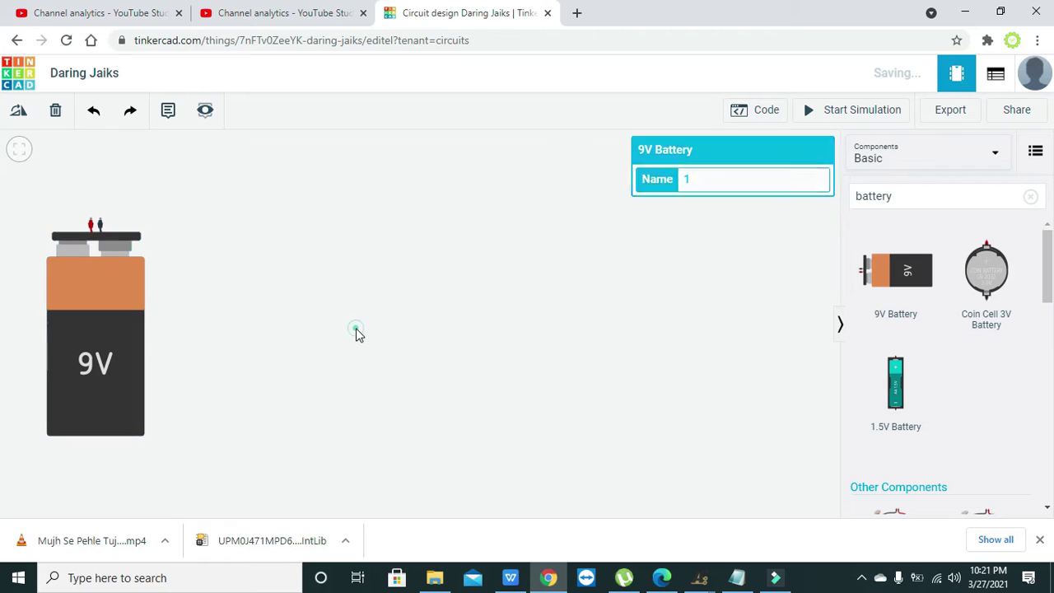
# Clear the 'battery' term from the component search box
pyautogui.click(896, 200)
pyautogui.press('BackSpace')
pyautogui.press('BackSpace')
pyautogui.press('BackSpace')
pyautogui.press('BackSpace')
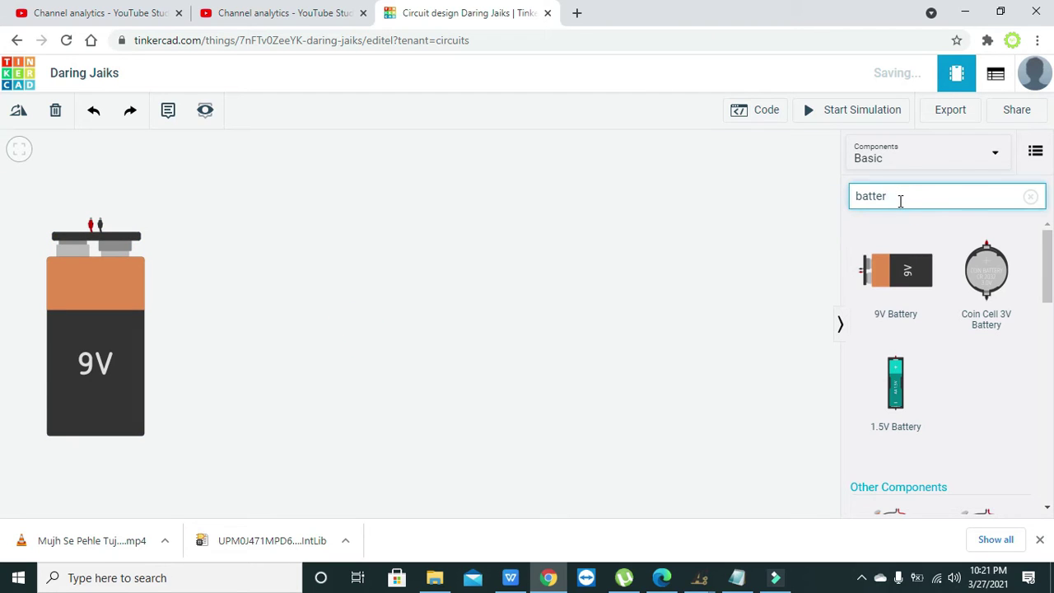
pyautogui.press('BackSpace')
pyautogui.press('BackSpace')
pyautogui.press('BackSpace')
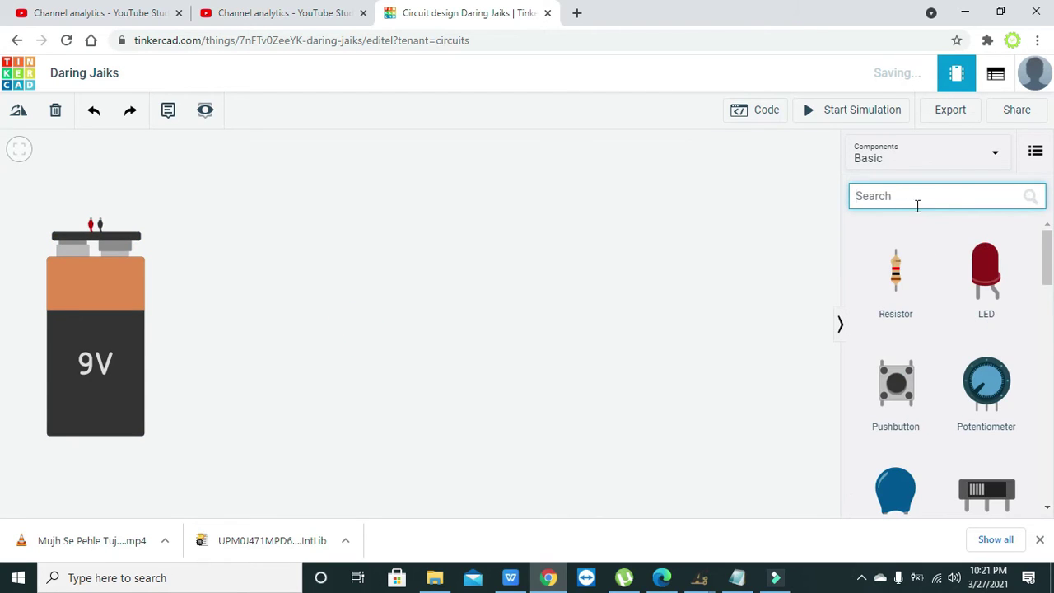
# Search 'bulb' and place two light bulbs on the canvas
pyautogui.write('bulb')
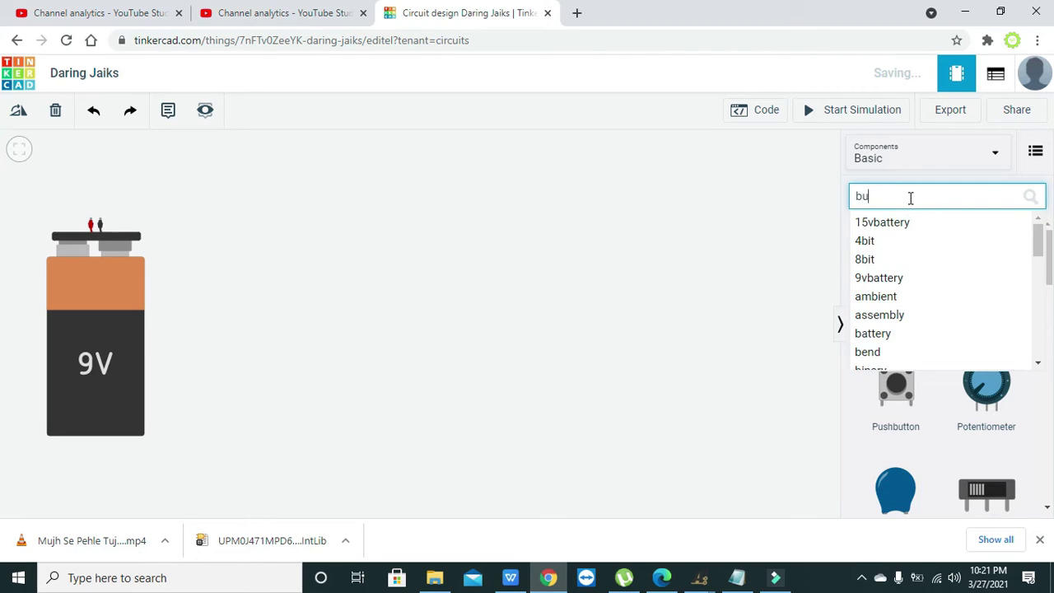
pyautogui.click(789, 284)
pyautogui.click(899, 317)
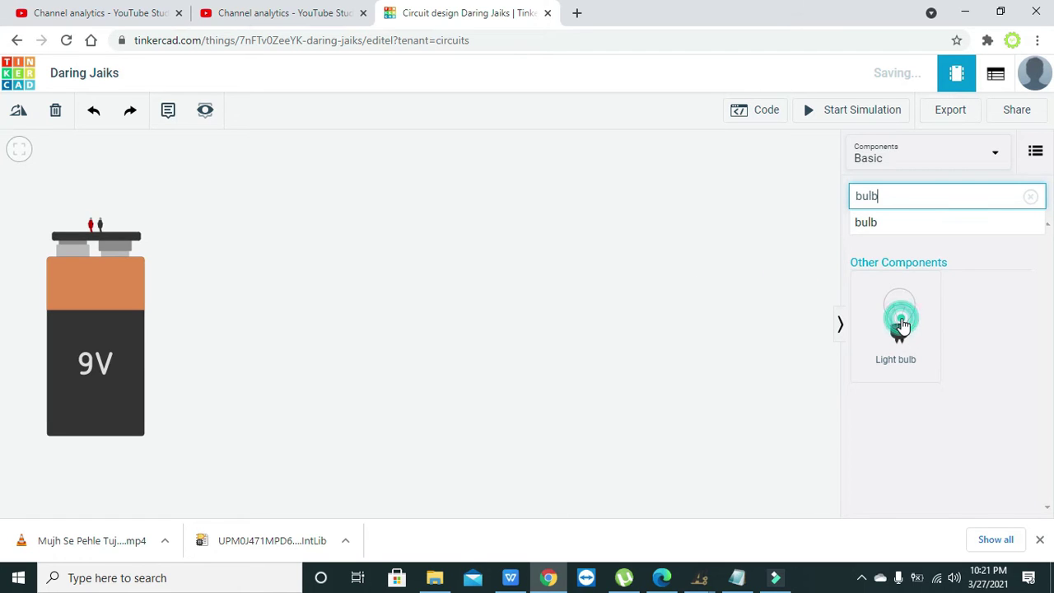
pyautogui.click(576, 265)
pyautogui.click(907, 200)
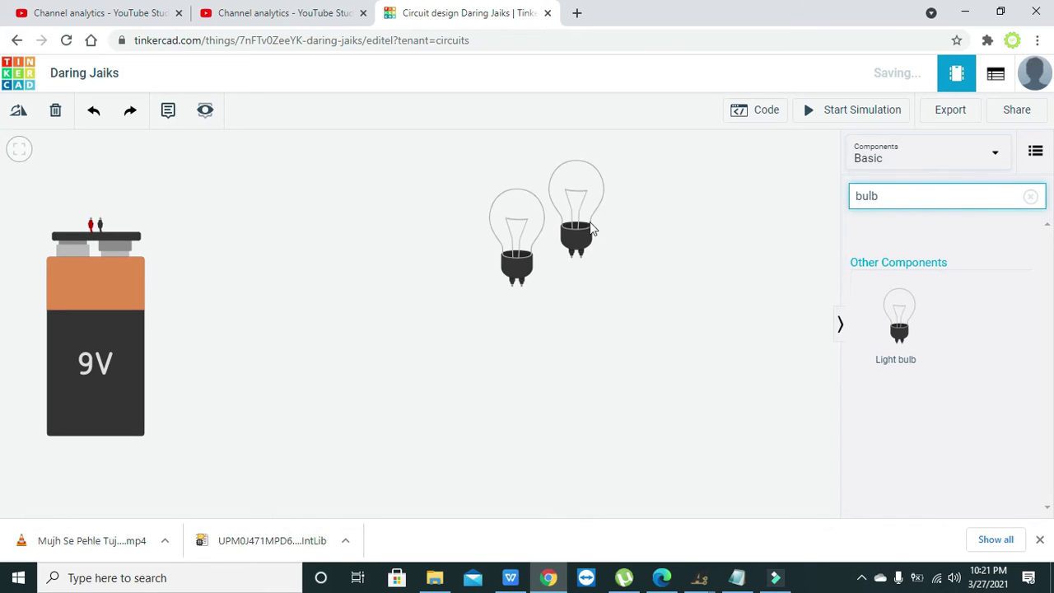
# Arrange the two bulbs side by side above the battery, nudging the battery down
pyautogui.moveTo(530, 237); pyautogui.dragTo(305, 189)
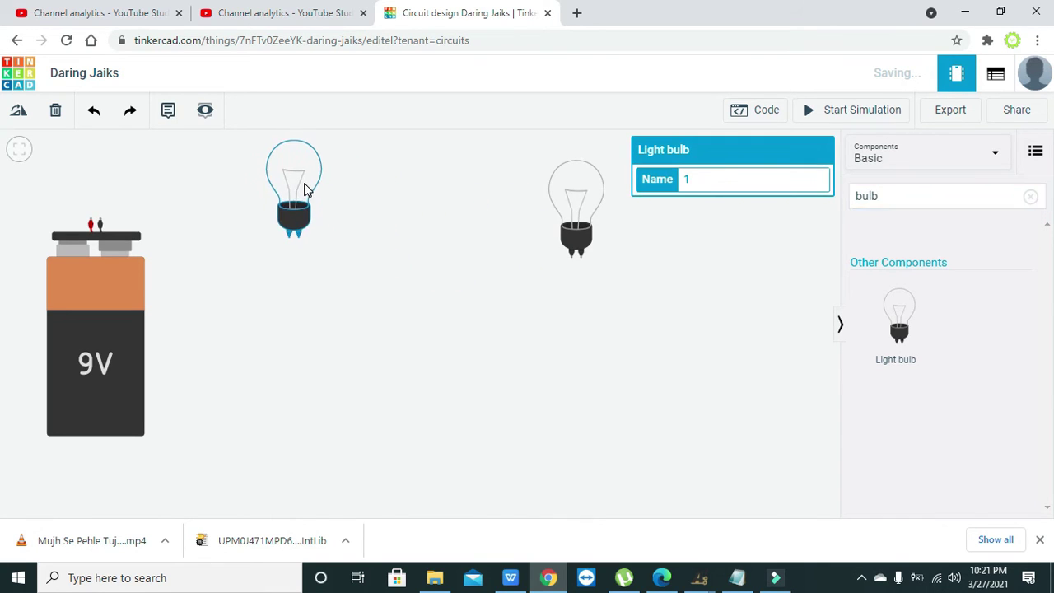
pyautogui.moveTo(574, 233); pyautogui.dragTo(427, 206)
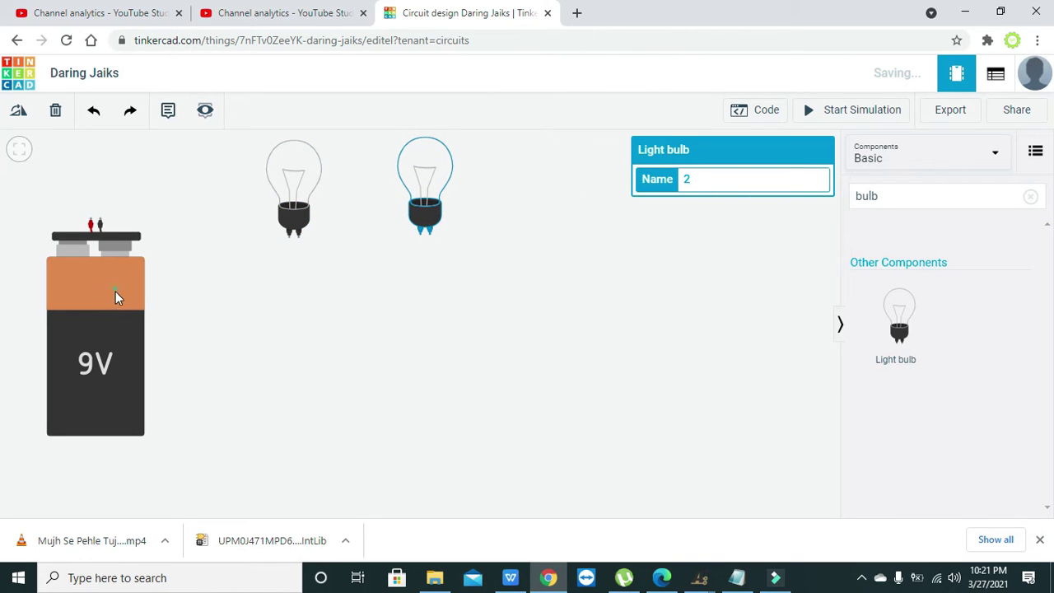
pyautogui.moveTo(115, 291); pyautogui.dragTo(112, 326)
pyautogui.click(174, 324)
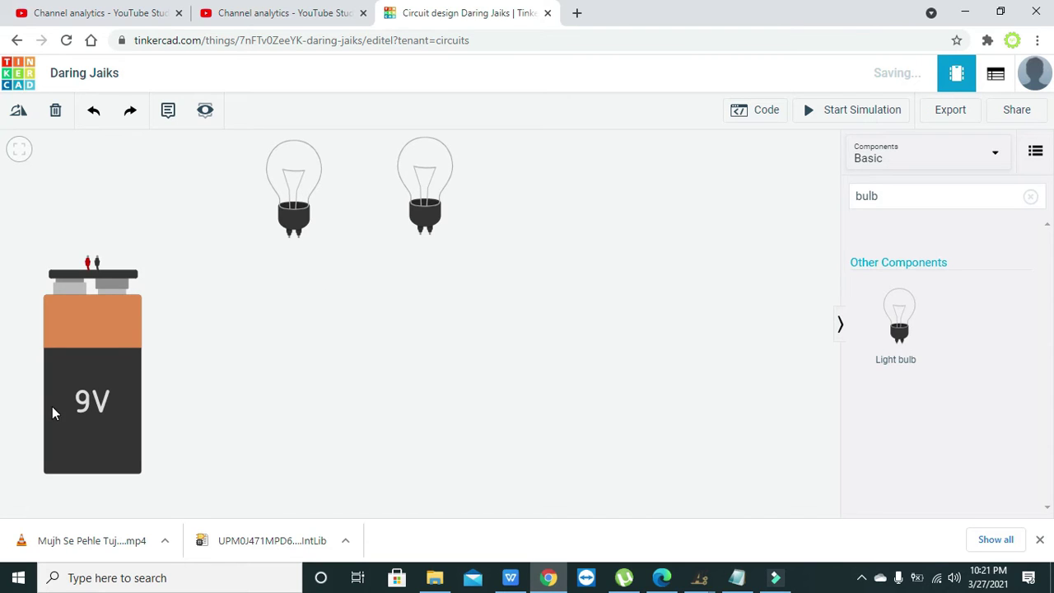
pyautogui.click(414, 196)
pyautogui.moveTo(414, 196); pyautogui.dragTo(415, 192)
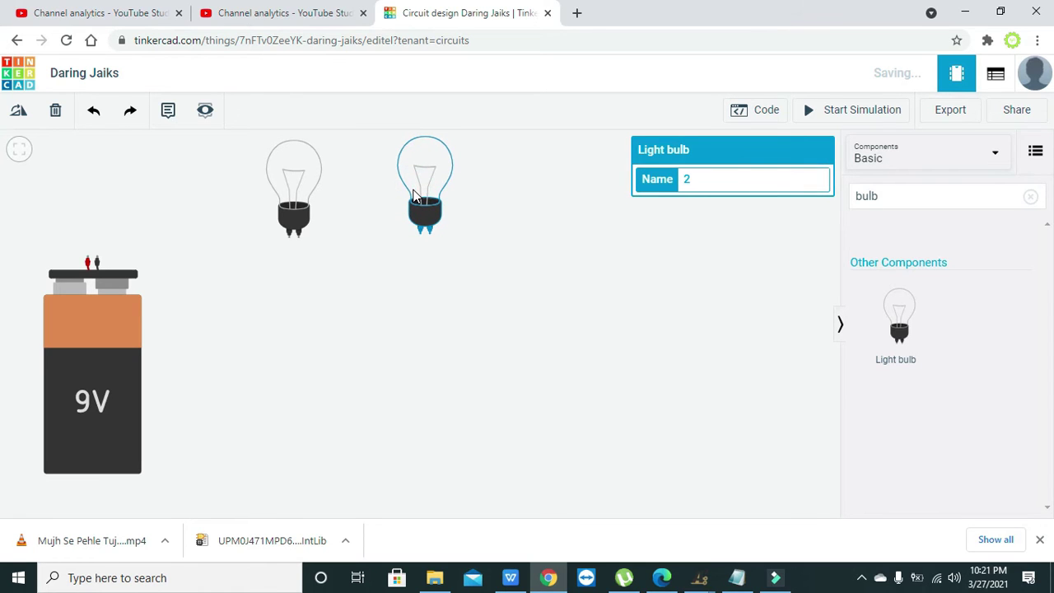
pyautogui.click(364, 227)
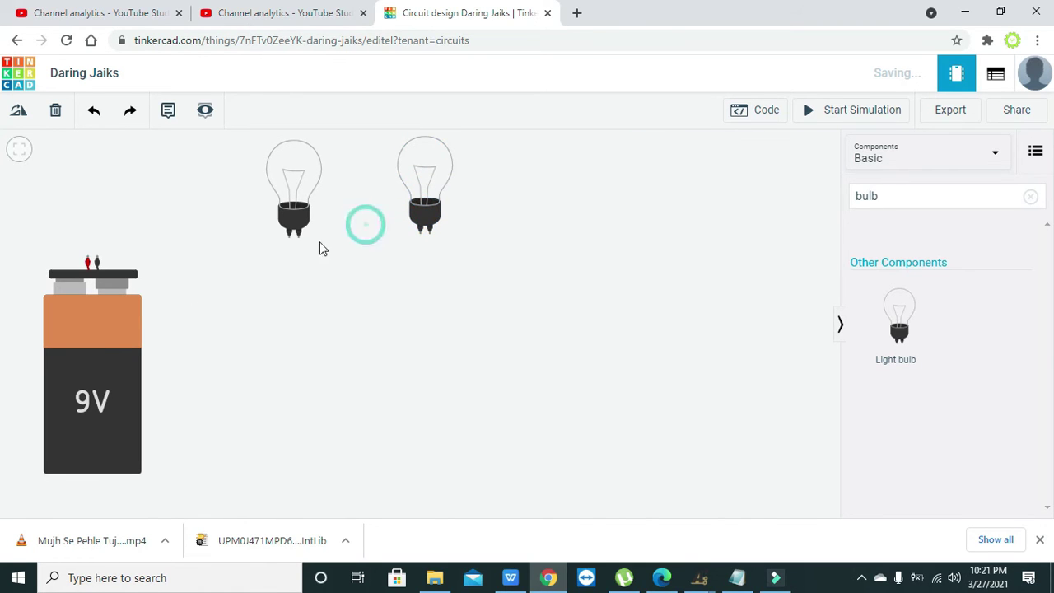
pyautogui.click(108, 341)
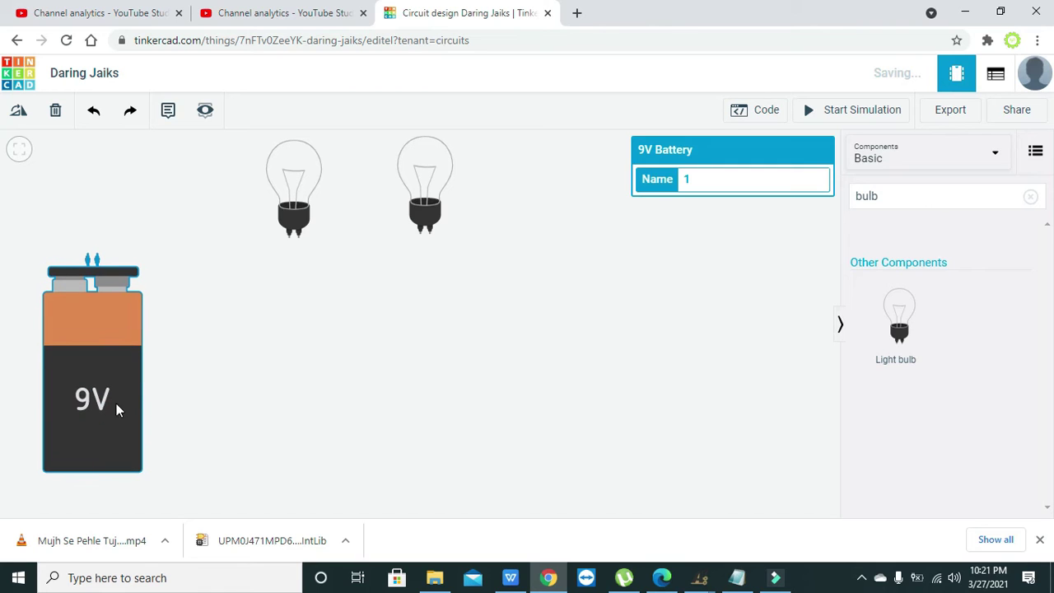
pyautogui.click(294, 384)
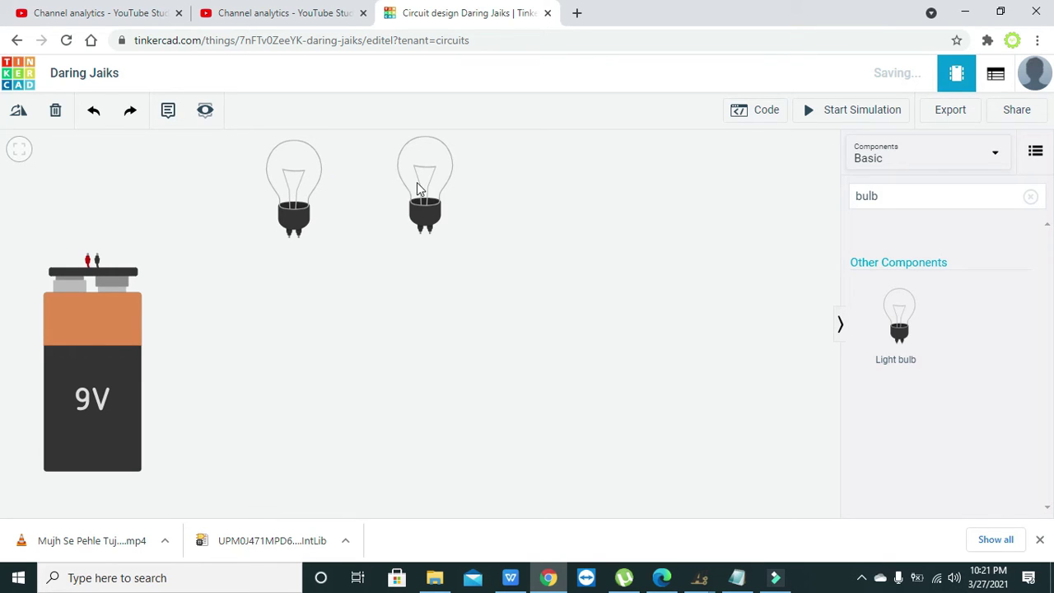
pyautogui.click(423, 187)
pyautogui.click(486, 213)
# Wire the right bulb's Terminal 1 to the left bulb's terminal
pyautogui.click(484, 224)
pyautogui.click(420, 230)
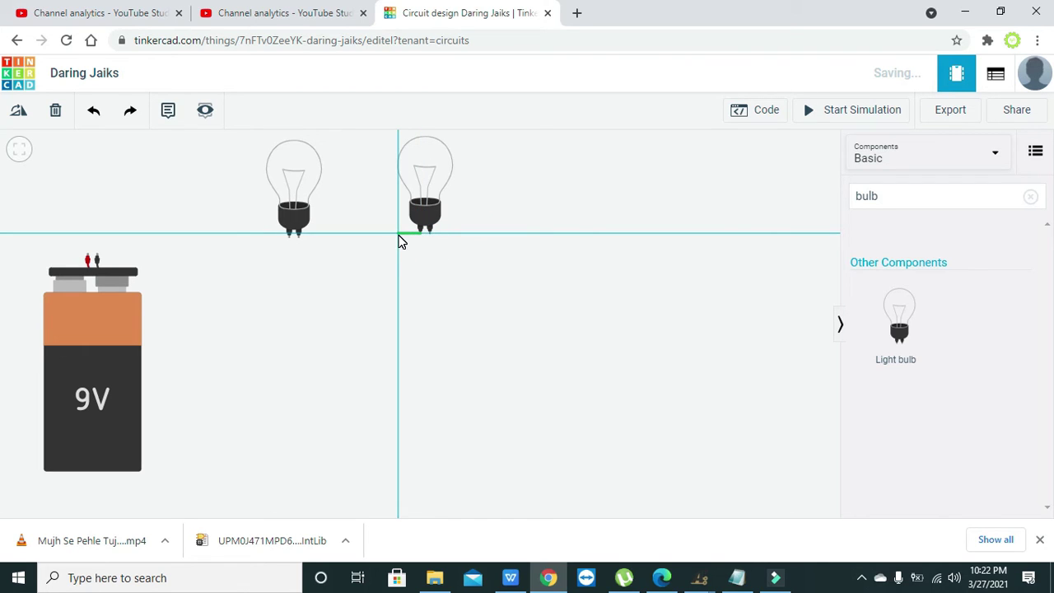
pyautogui.click(399, 239)
pyautogui.press('Escape')
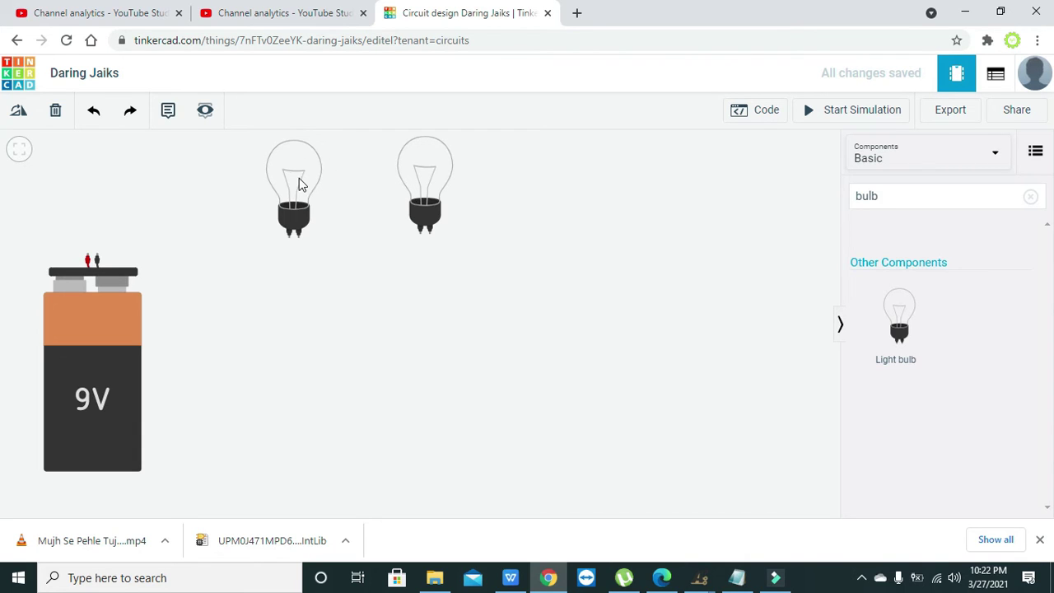
pyautogui.click(420, 234)
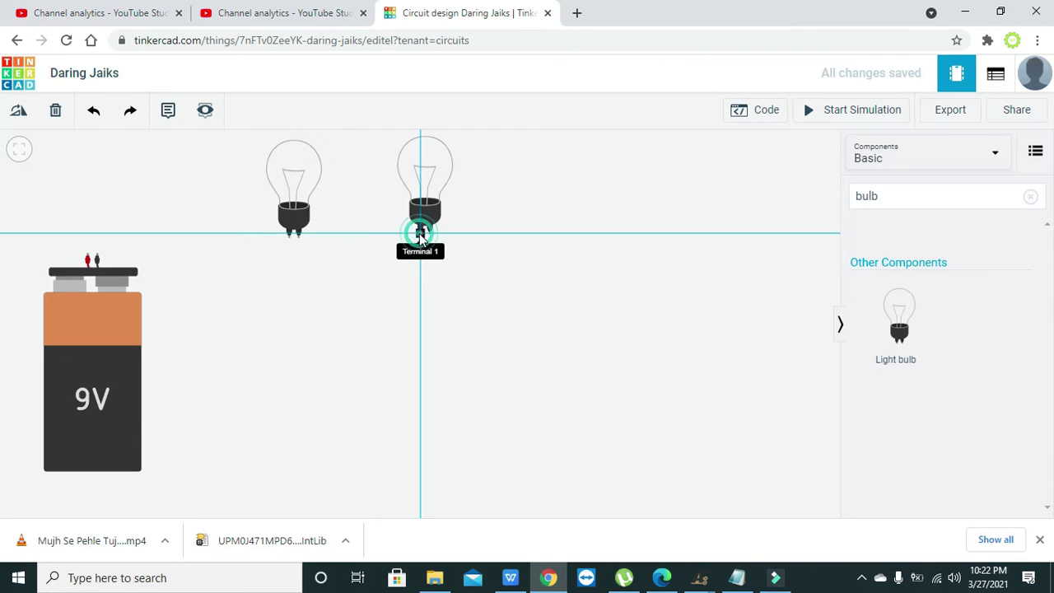
pyautogui.click(298, 236)
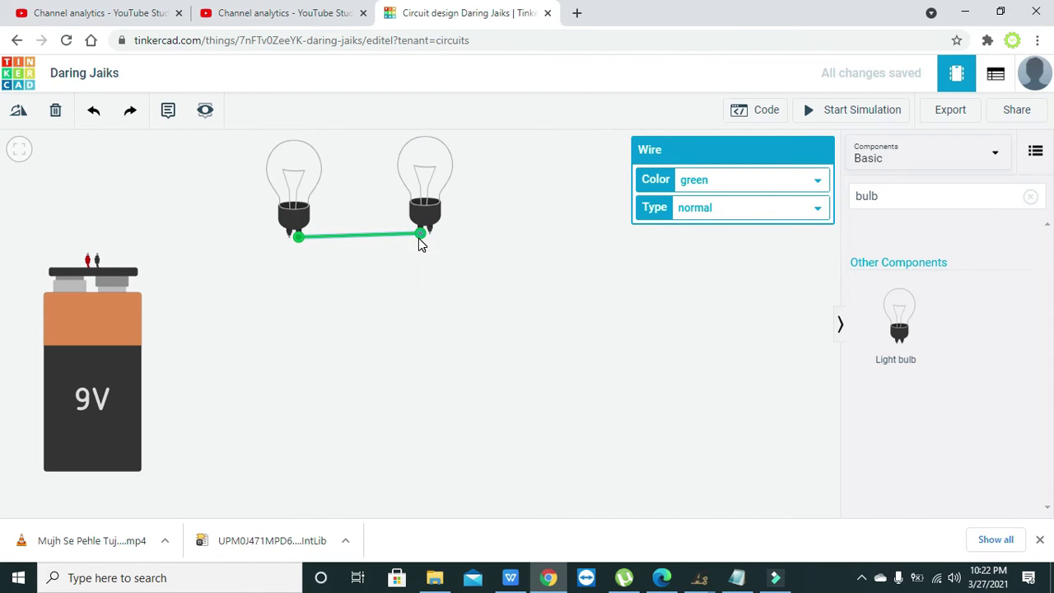
pyautogui.click(477, 242)
pyautogui.click(422, 206)
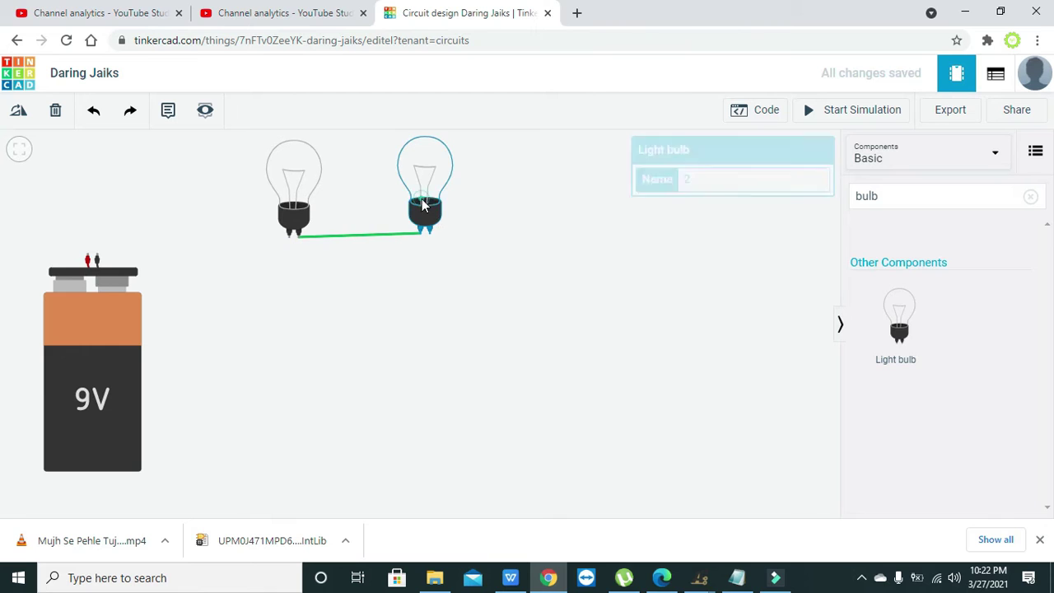
pyautogui.click(471, 243)
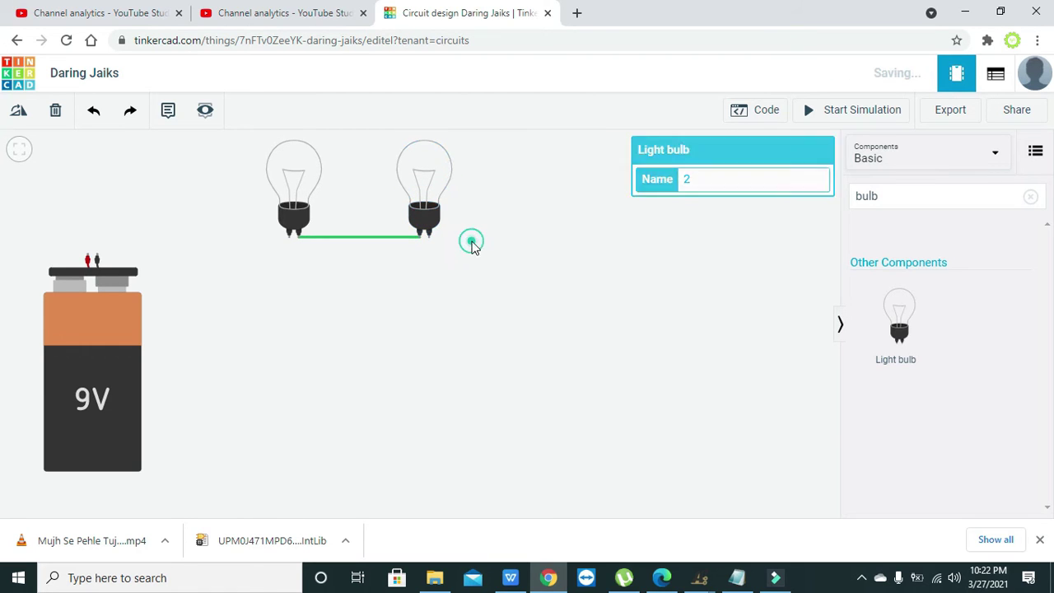
# Wire the left bulb to the battery's positive terminal and lower the battery slightly
pyautogui.click(290, 237)
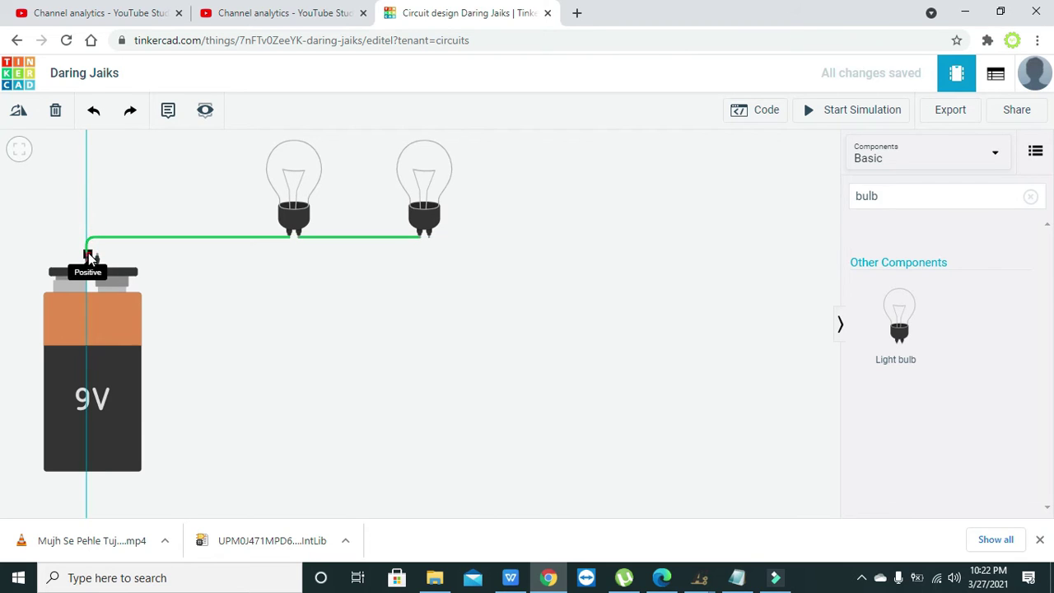
pyautogui.click(88, 257)
pyautogui.click(188, 262)
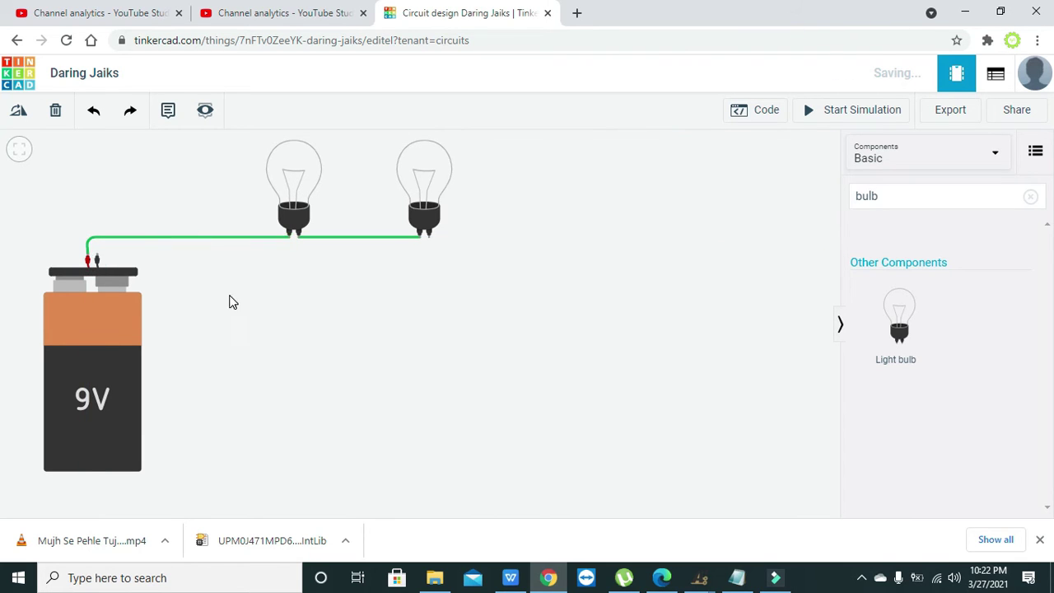
pyautogui.click(103, 337)
pyautogui.click(245, 332)
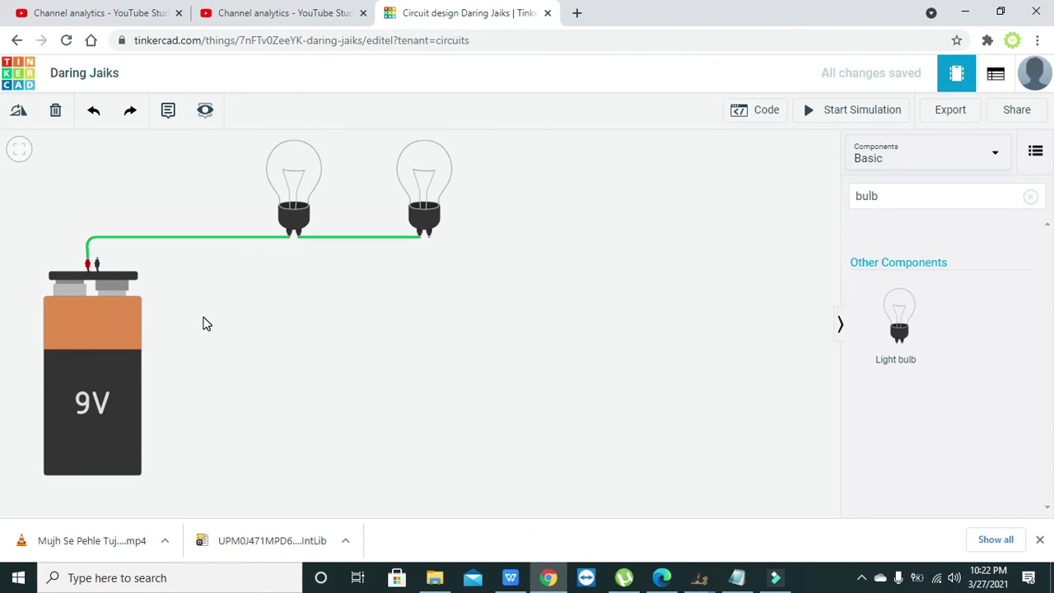
pyautogui.moveTo(108, 367); pyautogui.dragTo(109, 397)
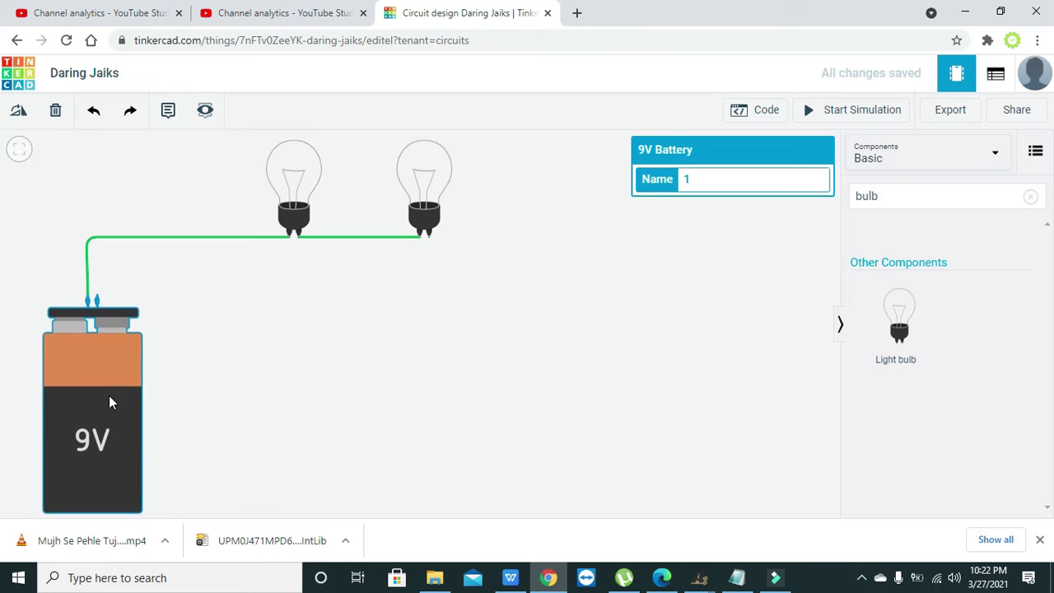
pyautogui.click(290, 370)
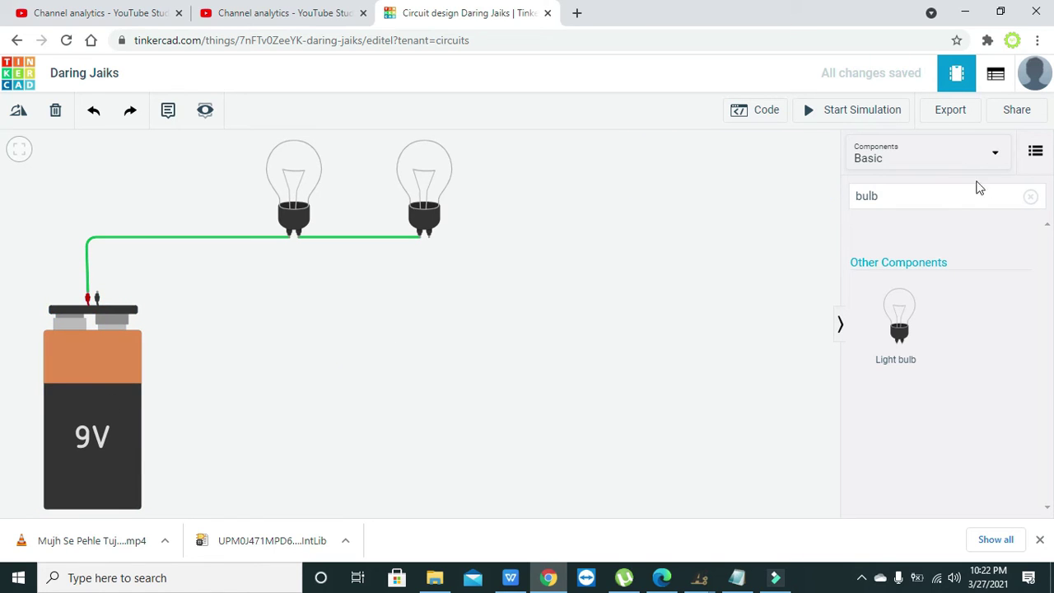
# Search 'meter' and place a Multimeter below and right of the bulbs
pyautogui.click(942, 199)
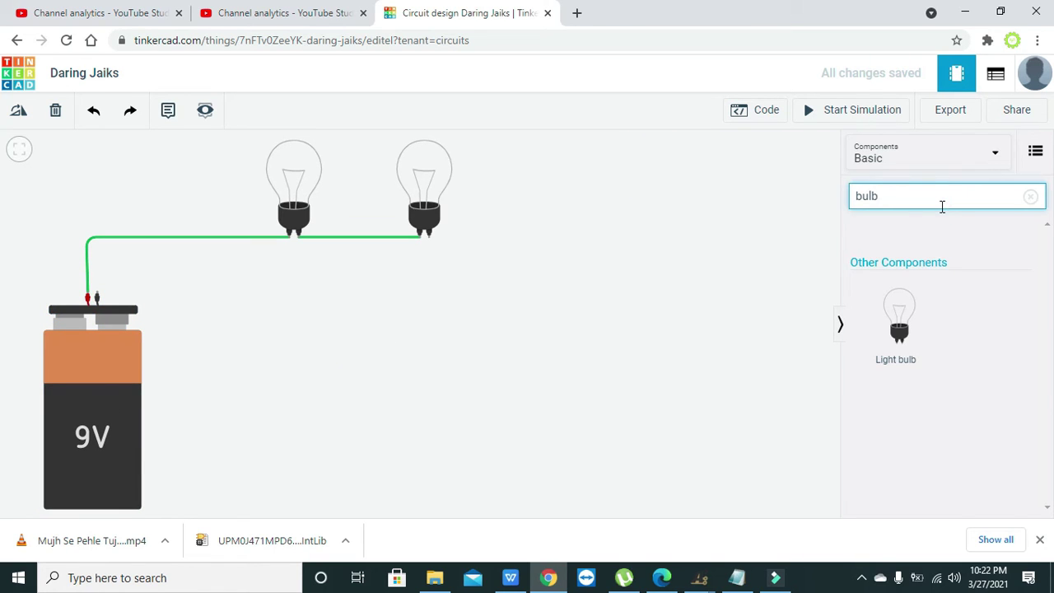
pyautogui.press('BackSpace')
pyautogui.press('BackSpace')
pyautogui.press('BackSpace')
pyautogui.press('BackSpace')
pyautogui.write('mater')
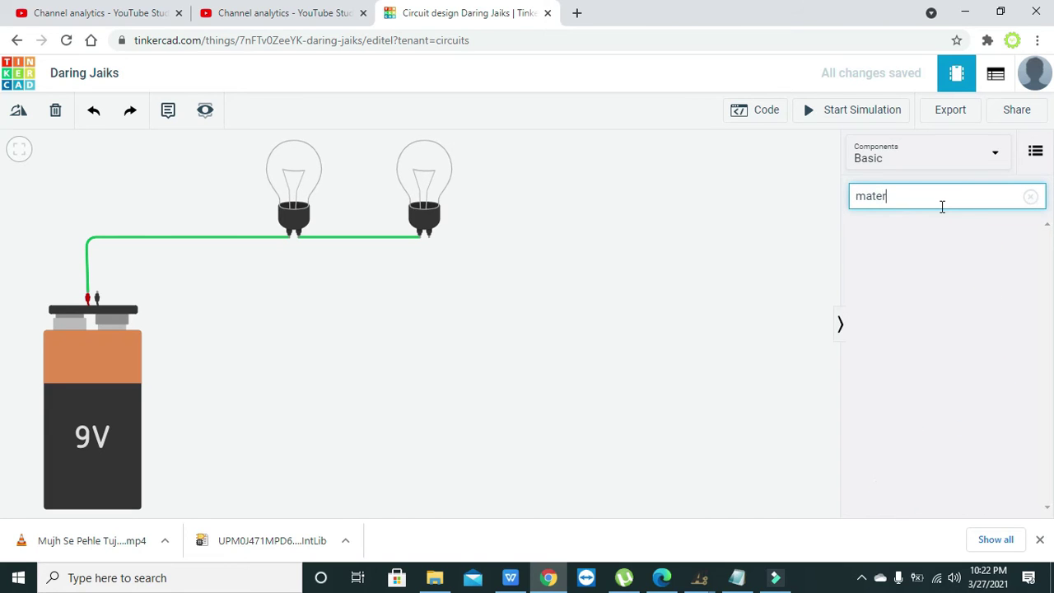
pyautogui.click(788, 251)
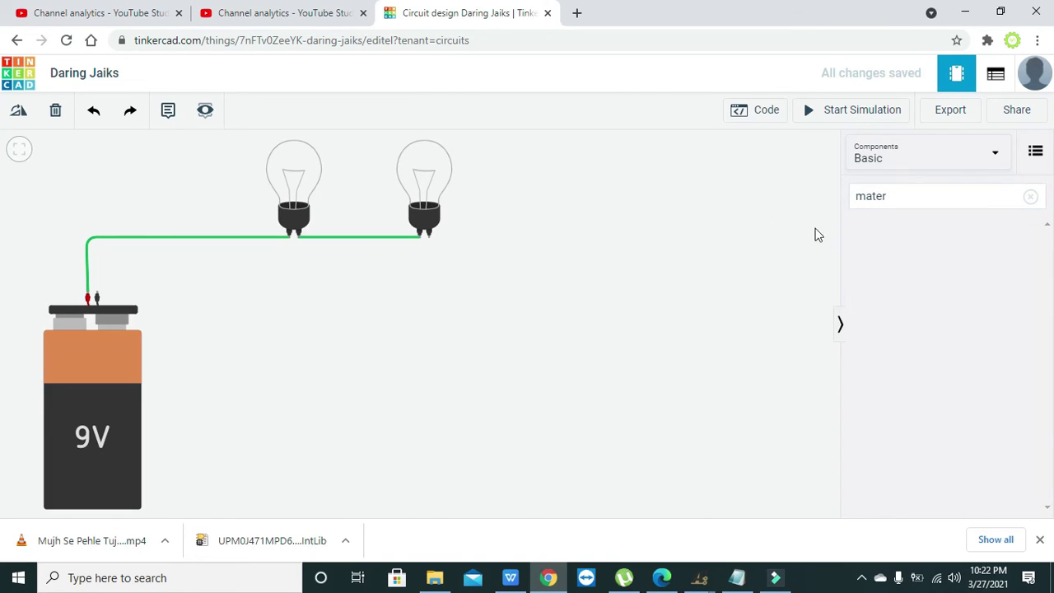
pyautogui.click(873, 198)
pyautogui.press('BackSpace')
pyautogui.write('e')
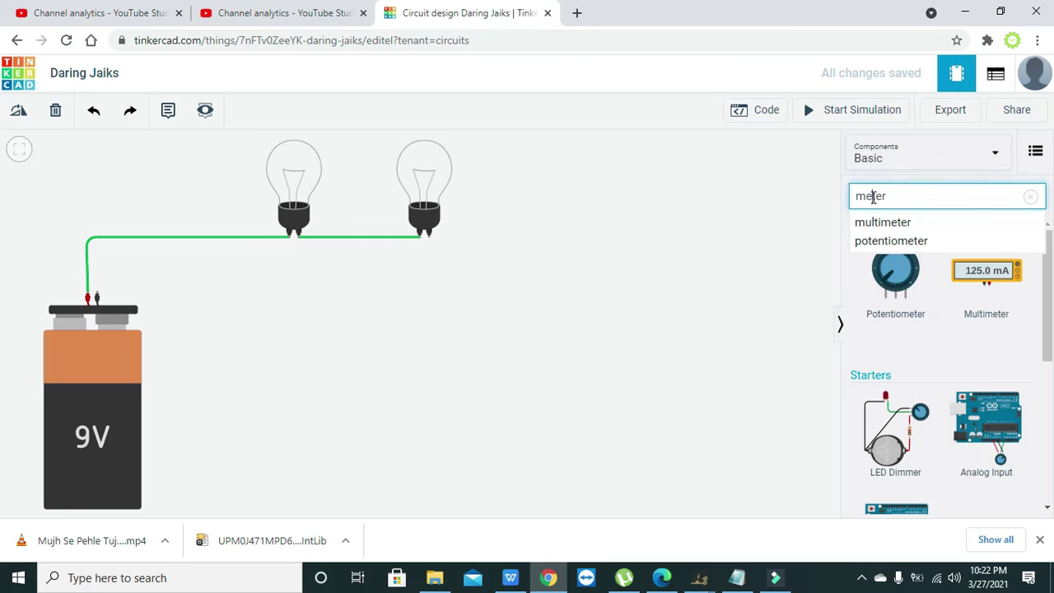
pyautogui.moveTo(988, 280); pyautogui.dragTo(514, 327)
pyautogui.click(404, 415)
pyautogui.click(613, 377)
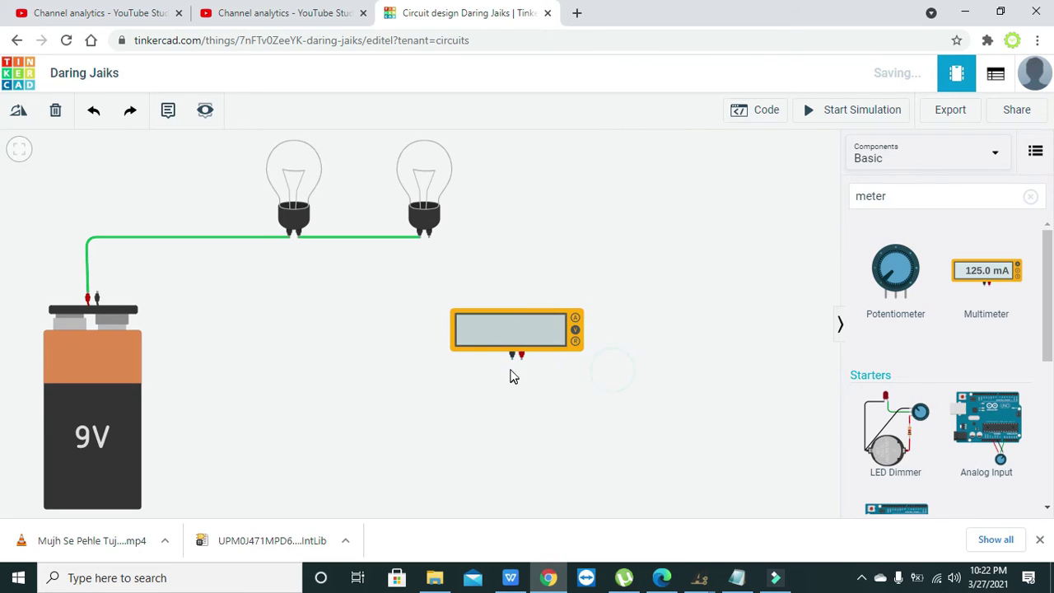
pyautogui.click(513, 355)
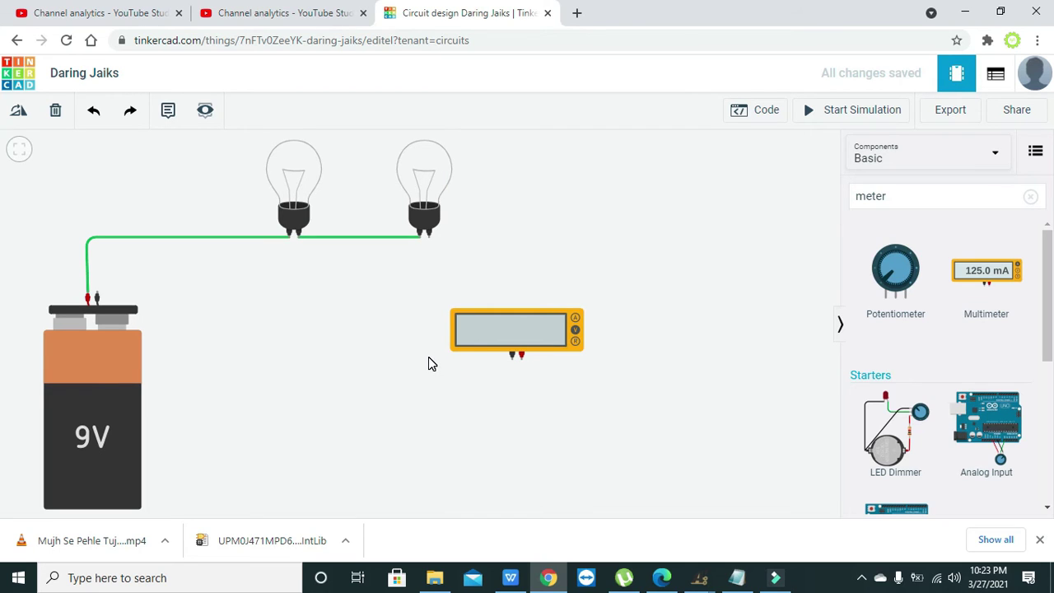
# Wire the right bulb's second terminal to the battery's negative terminal with a level bend
pyautogui.click(428, 236)
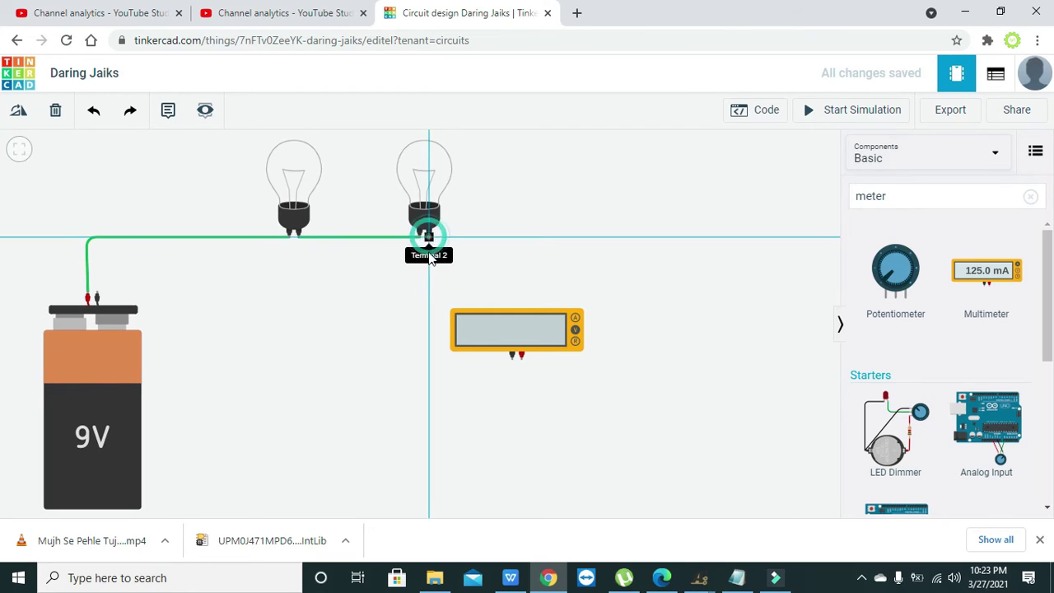
pyautogui.click(428, 276)
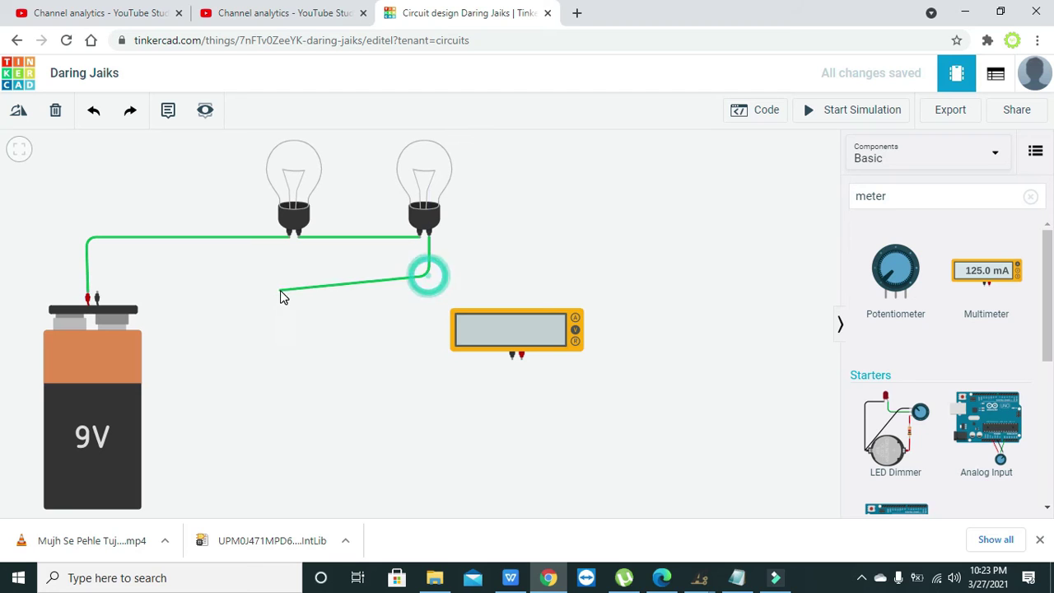
pyautogui.click(98, 297)
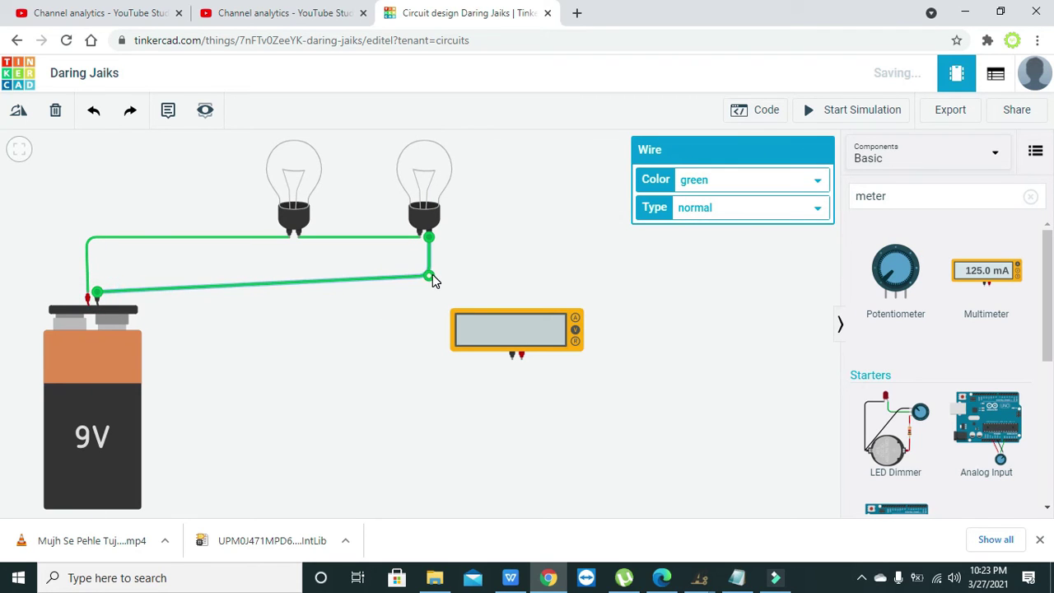
pyautogui.moveTo(429, 277); pyautogui.dragTo(430, 292)
# Add a second Multimeter and line both meters up side by side
pyautogui.click(552, 323)
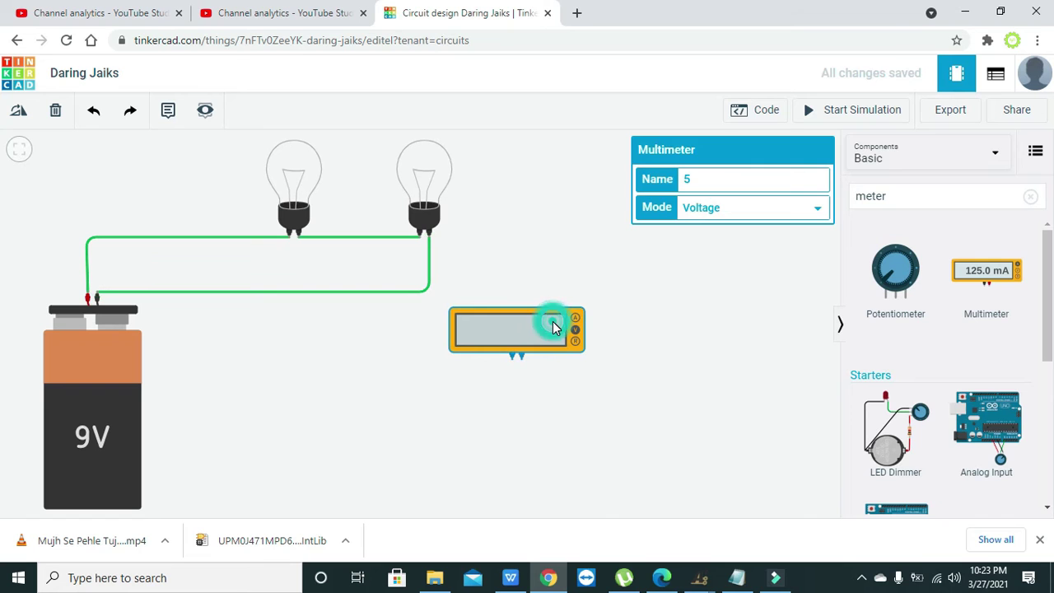
pyautogui.moveTo(1007, 287); pyautogui.dragTo(306, 373)
pyautogui.moveTo(510, 339); pyautogui.dragTo(546, 371)
pyautogui.moveTo(295, 337); pyautogui.dragTo(377, 365)
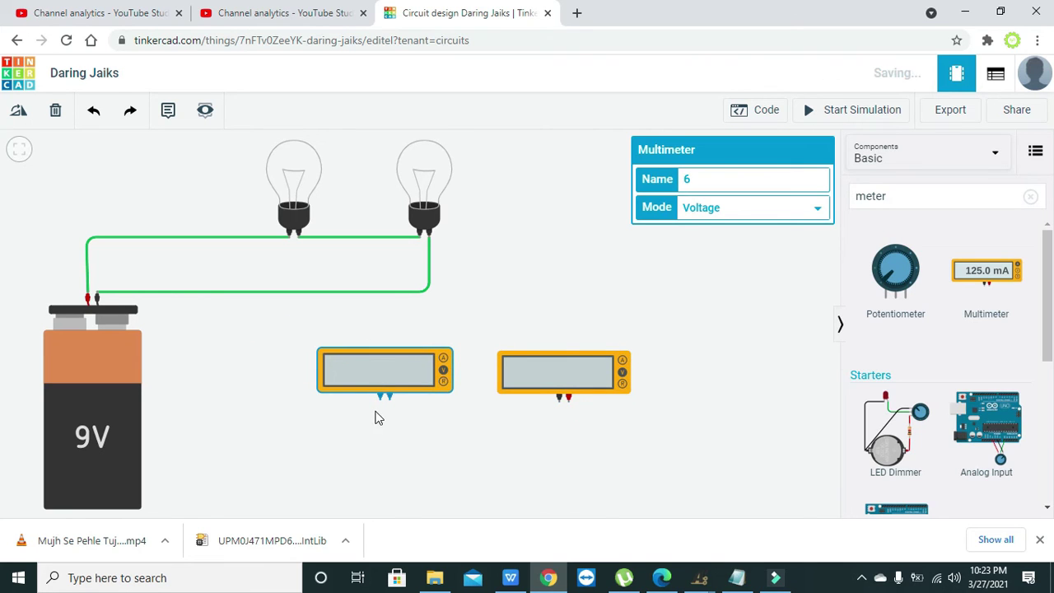
# Wire the left multimeter's negative and positive probes to the left bulb's two terminals
pyautogui.click(374, 414)
pyautogui.click(381, 395)
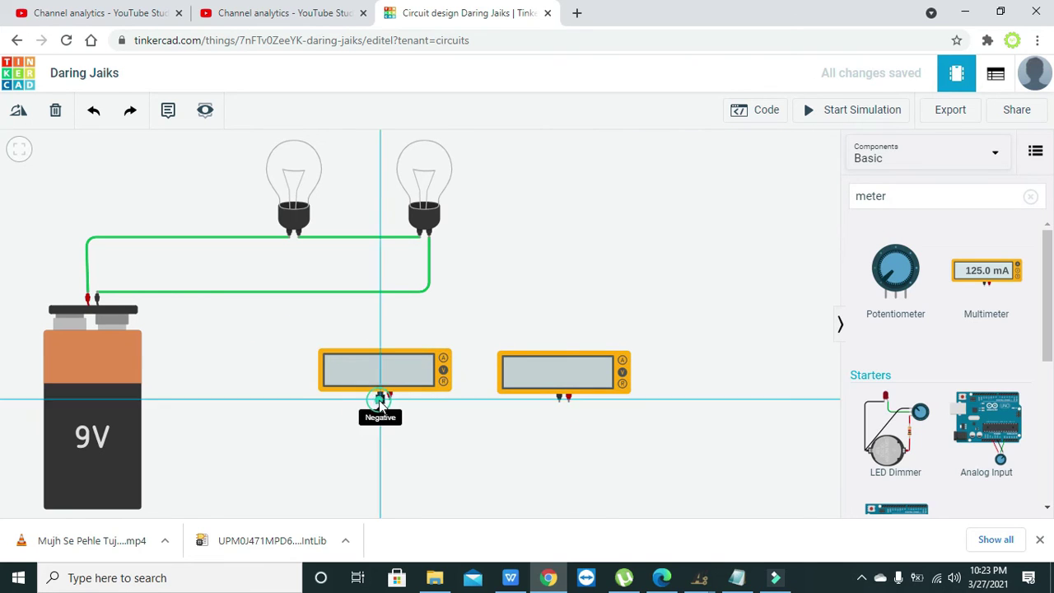
pyautogui.click(300, 396)
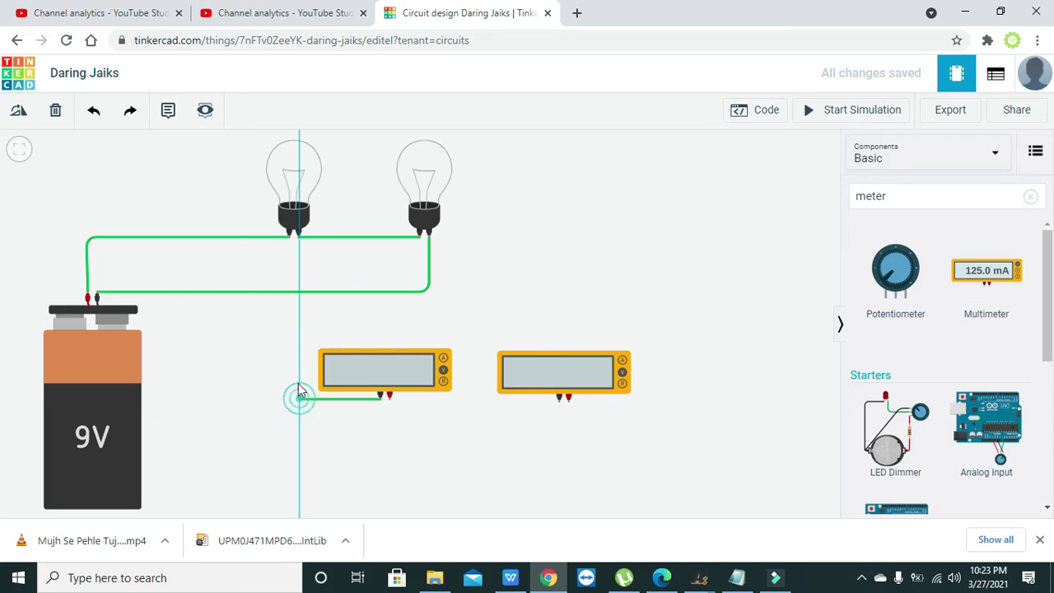
pyautogui.click(298, 237)
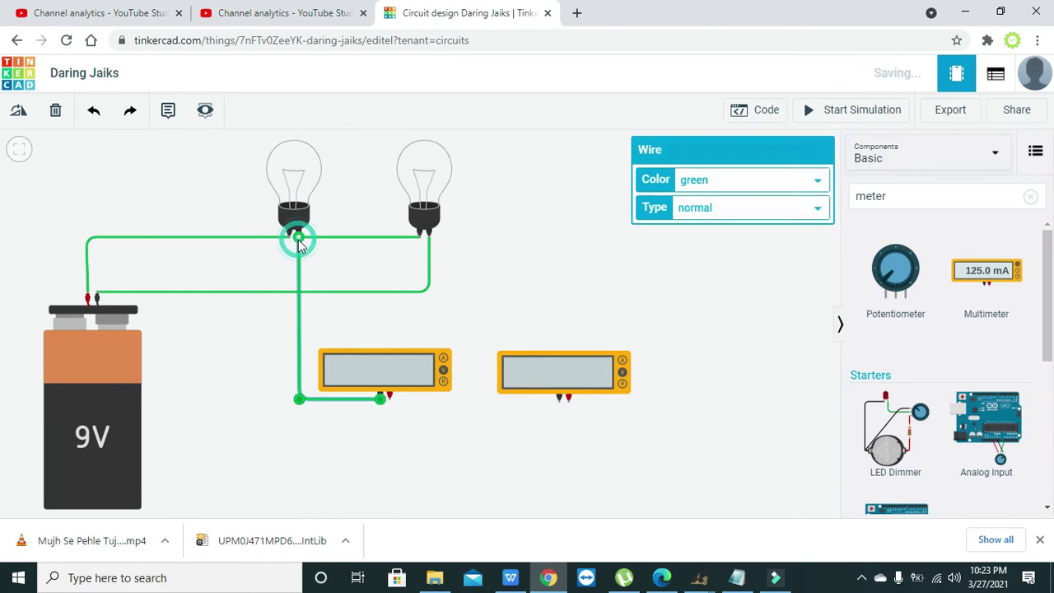
pyautogui.click(391, 401)
pyautogui.click(389, 415)
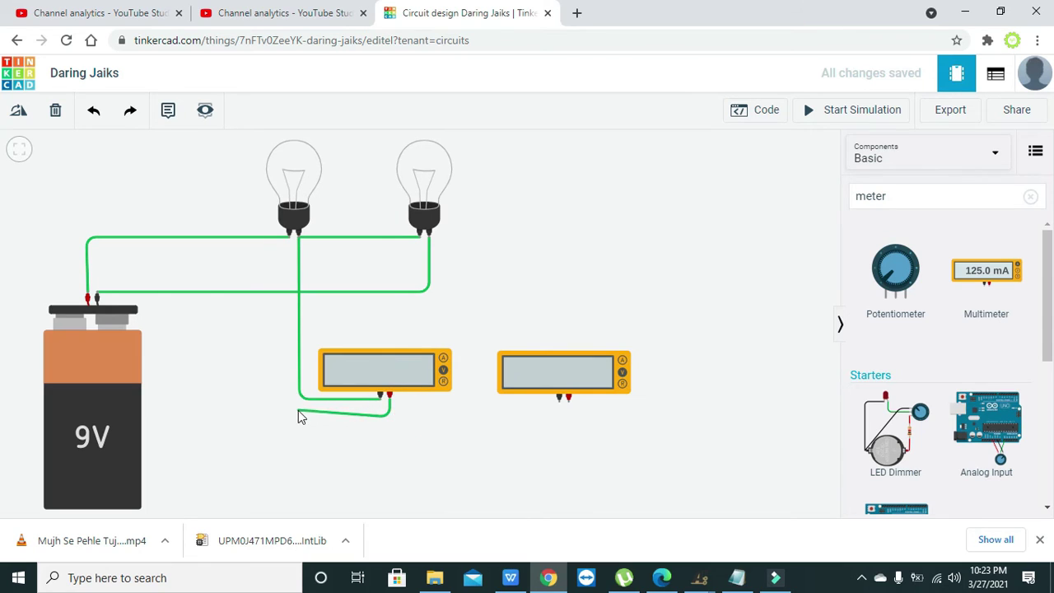
pyautogui.click(292, 417)
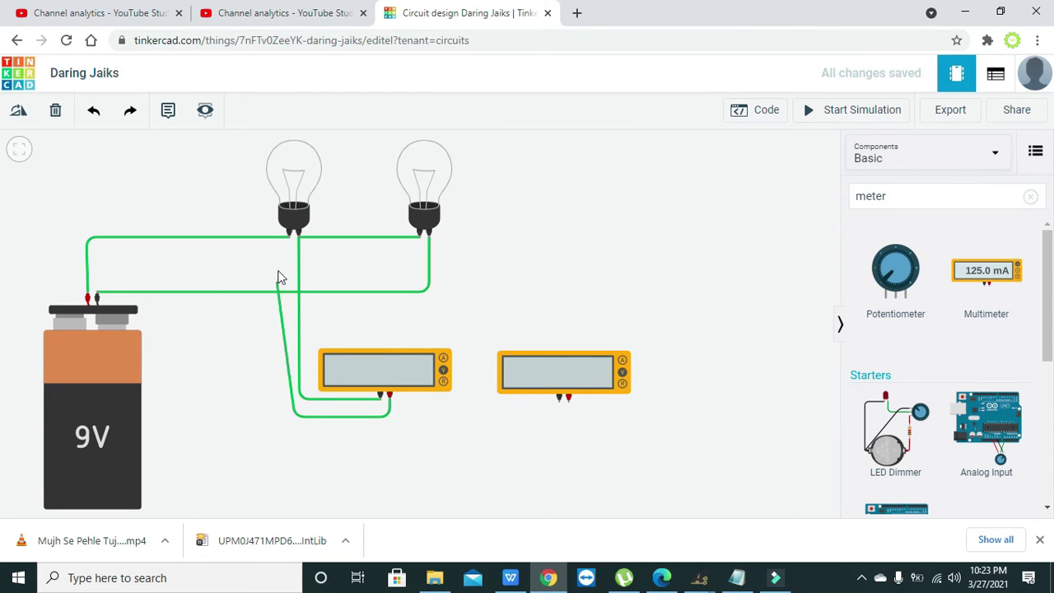
pyautogui.click(289, 237)
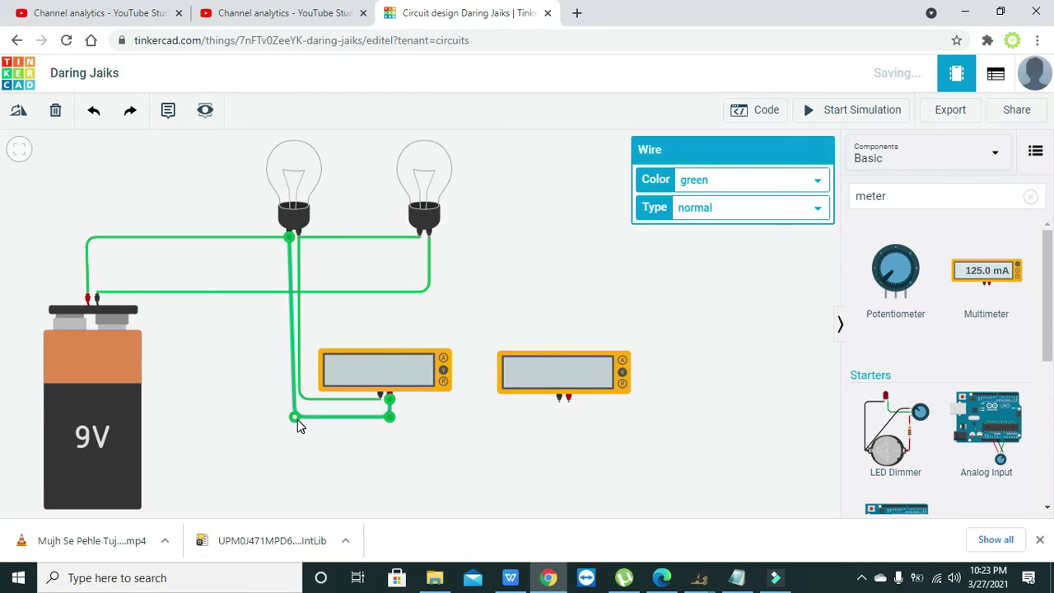
pyautogui.moveTo(295, 418); pyautogui.dragTo(289, 416)
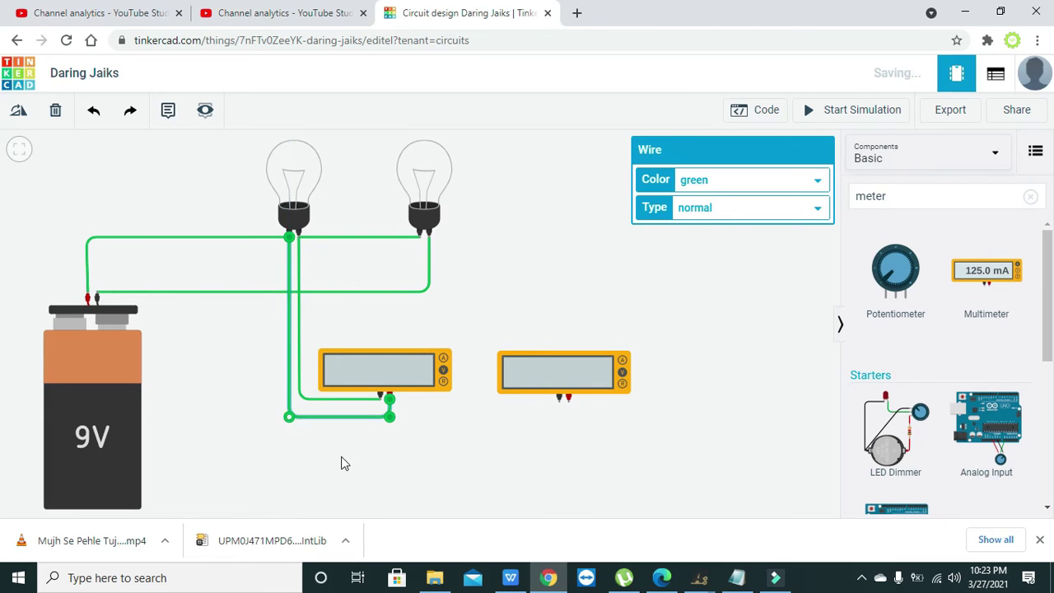
pyautogui.click(344, 462)
# Move the second multimeter up near the right bulb and begin its negative probe wire
pyautogui.moveTo(583, 367); pyautogui.dragTo(616, 256)
pyautogui.click(612, 326)
pyautogui.click(592, 304)
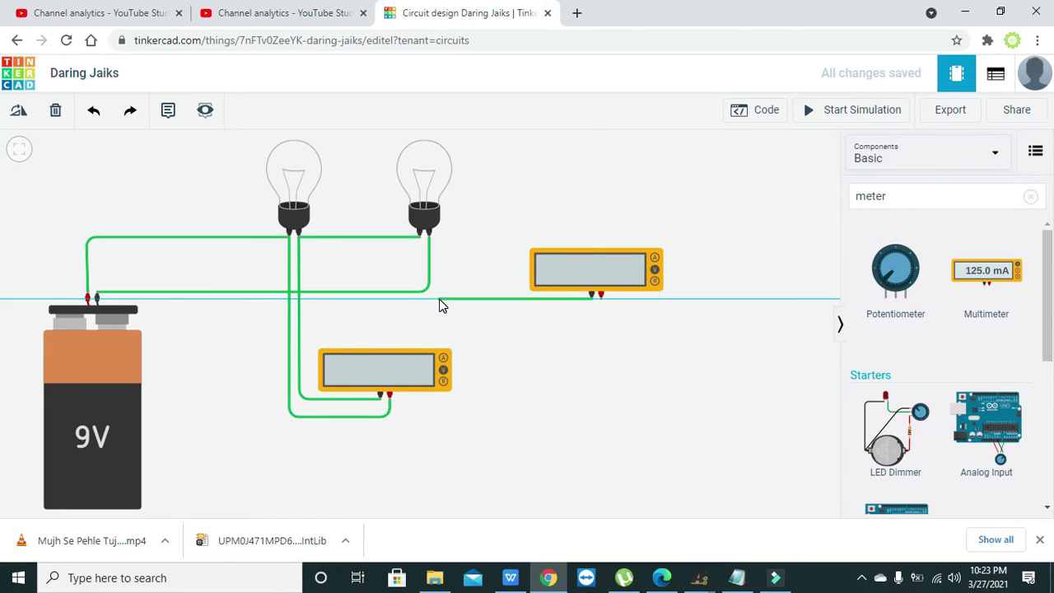
# Route the right meter's negative and positive probe wires to the right bulb's two terminals
pyautogui.click(442, 297)
pyautogui.click(443, 236)
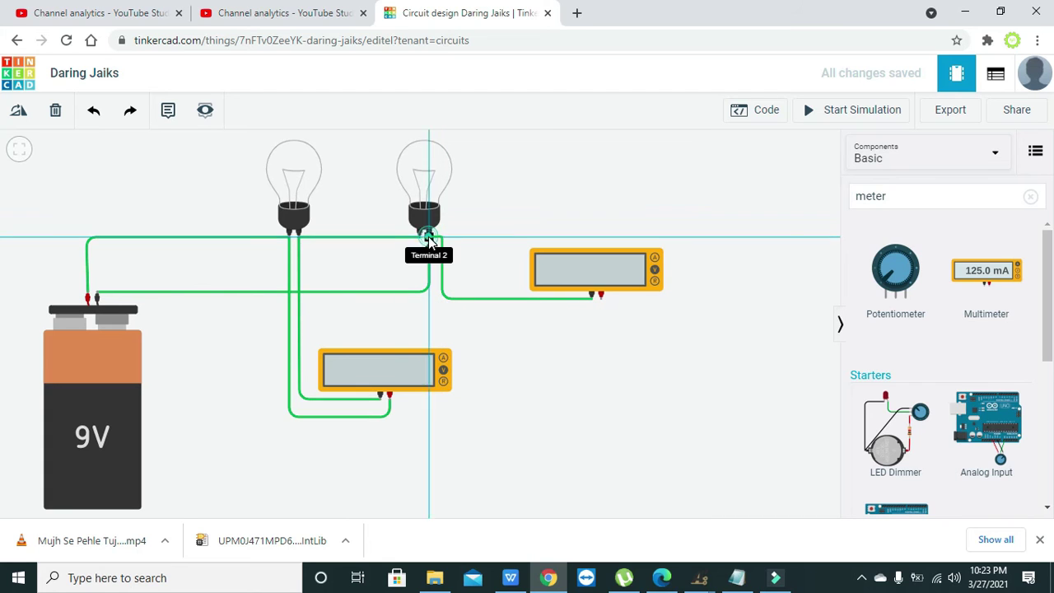
pyautogui.click(429, 237)
pyautogui.click(559, 320)
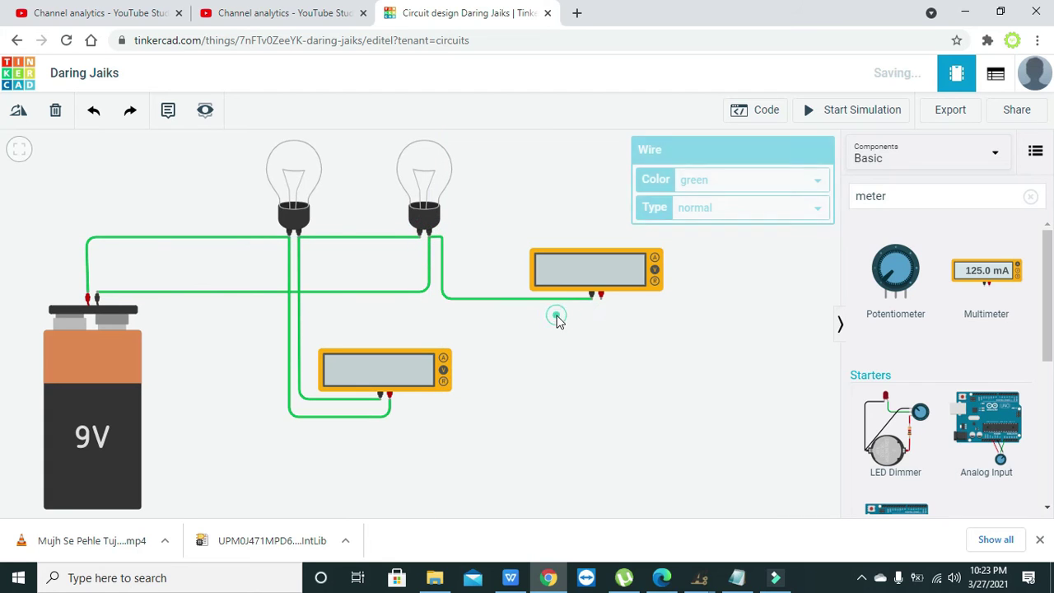
pyautogui.click(601, 295)
pyautogui.click(602, 320)
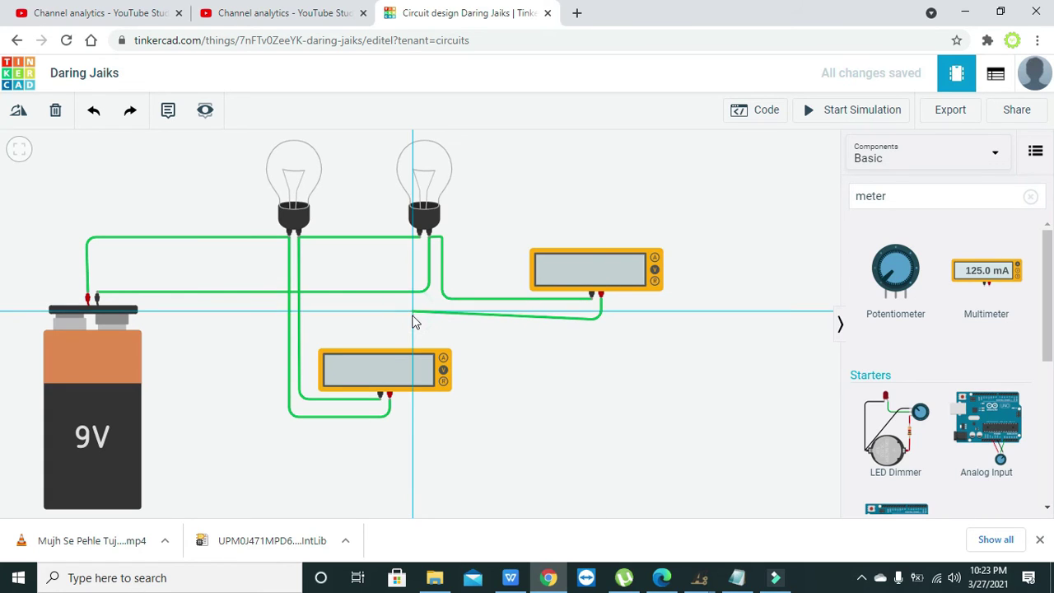
pyautogui.click(413, 312)
pyautogui.click(420, 237)
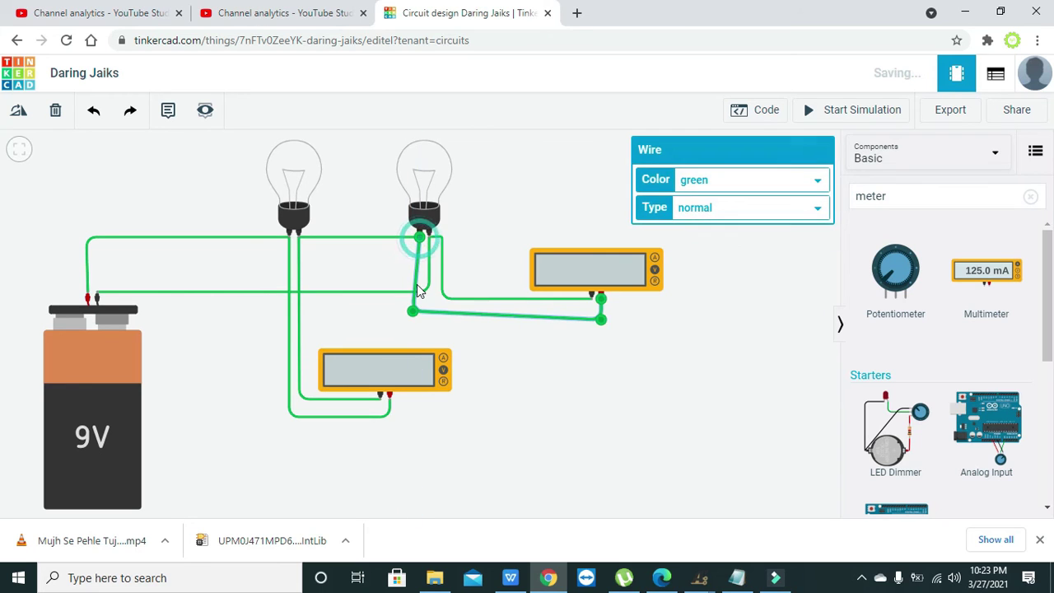
pyautogui.moveTo(412, 311); pyautogui.dragTo(419, 319)
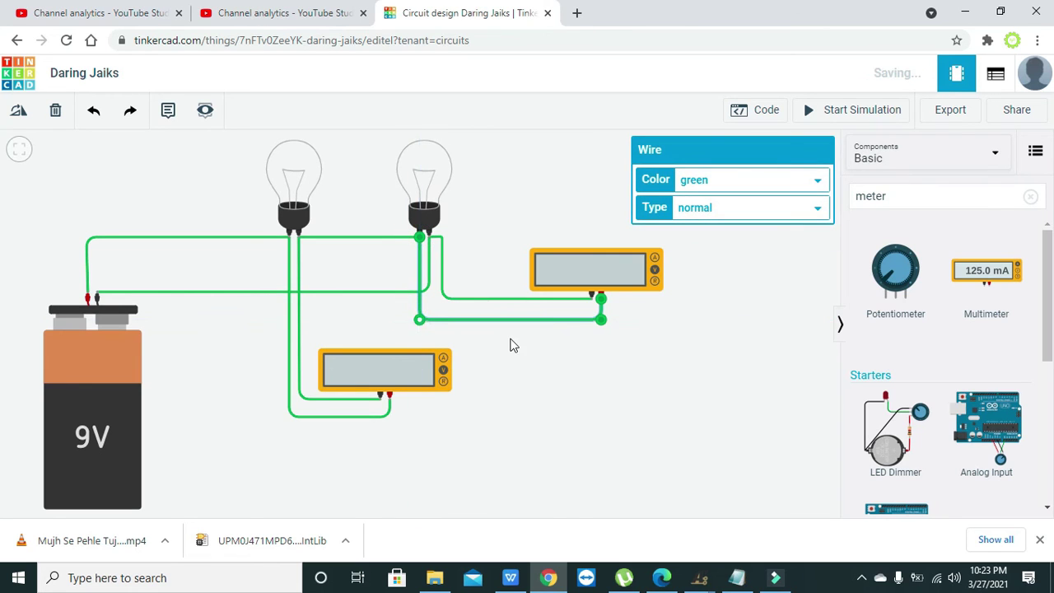
pyautogui.click(510, 345)
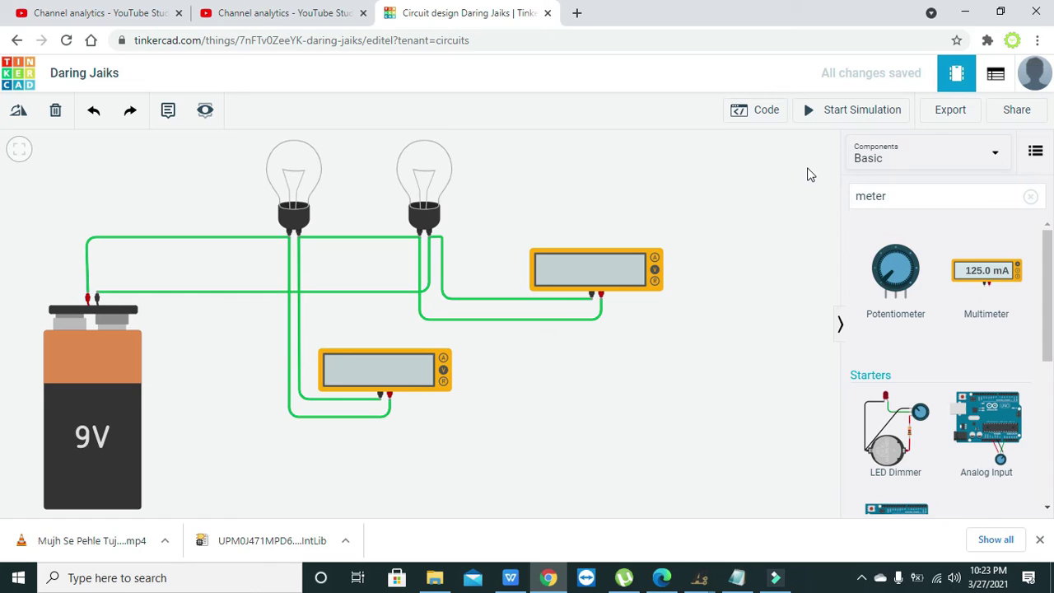
pyautogui.moveTo(795, 146); pyautogui.dragTo(793, 140)
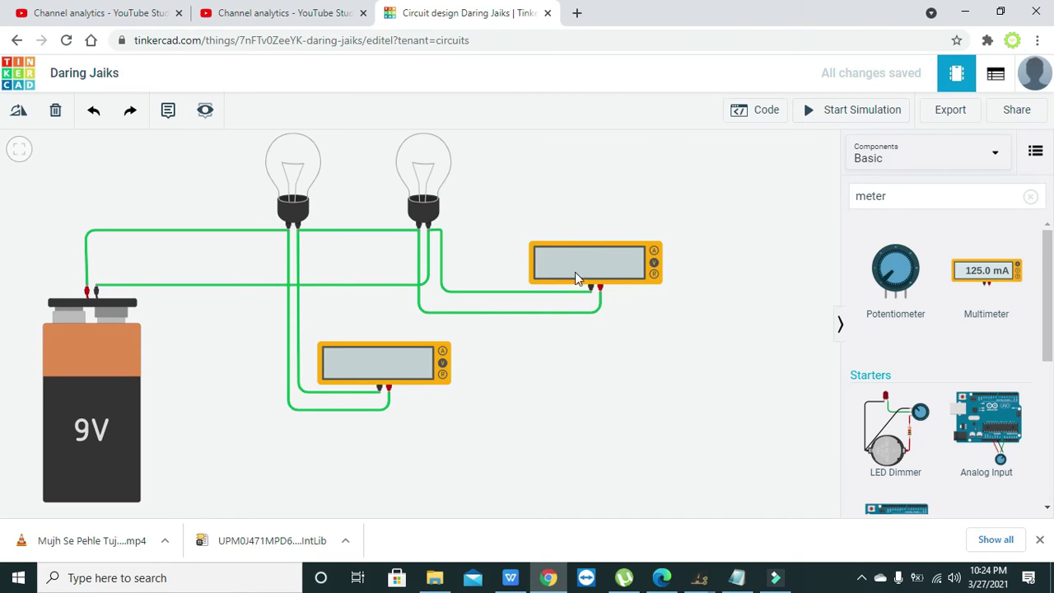
# Start the simulation so both bulbs light and each meter reads 4.43 V
pyautogui.click(853, 115)
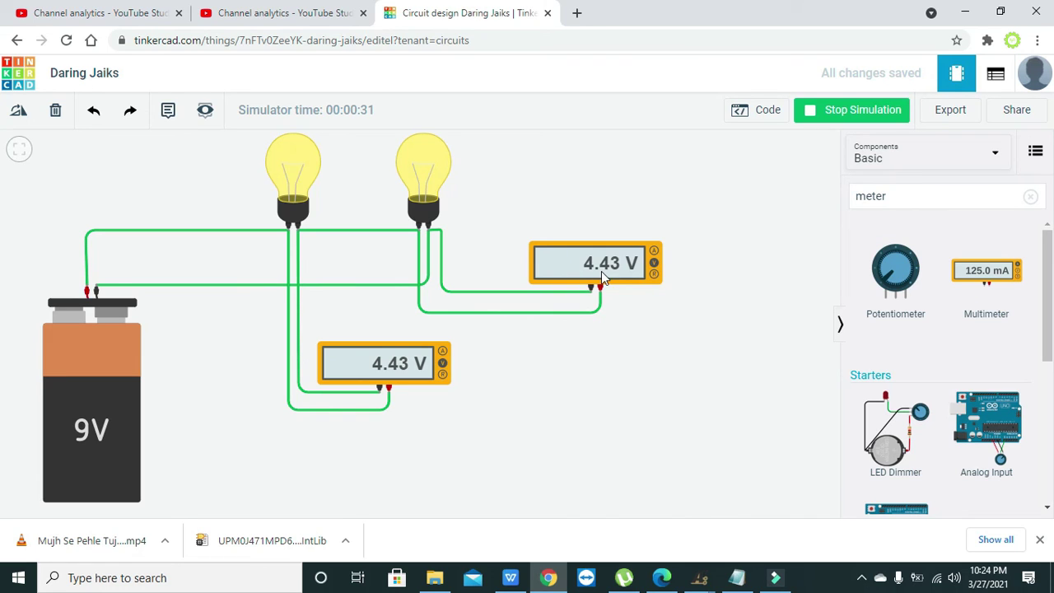
pyautogui.click(634, 302)
pyautogui.click(474, 157)
pyautogui.moveTo(473, 155); pyautogui.dragTo(491, 162)
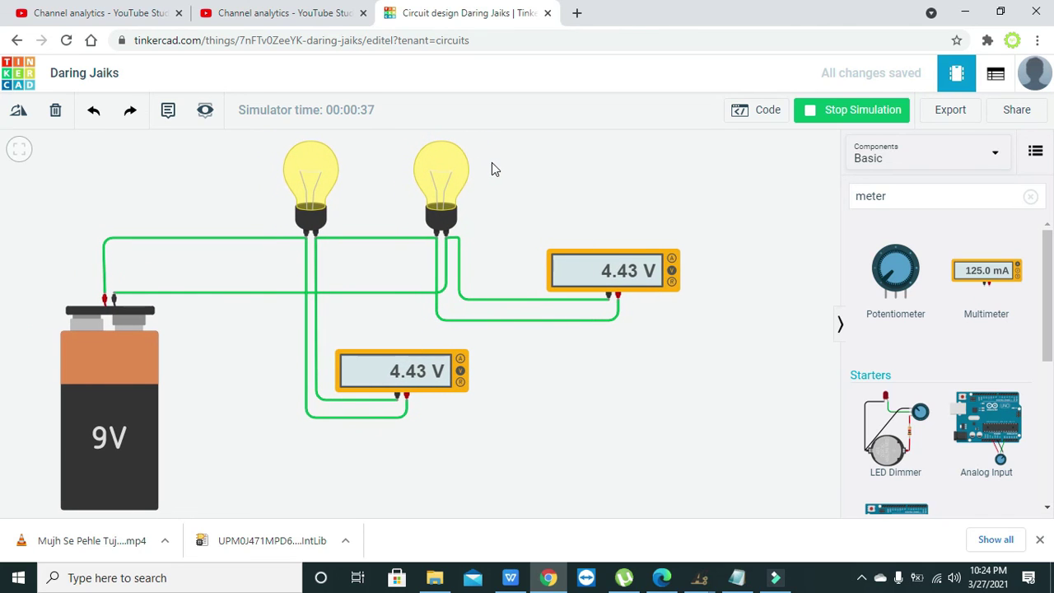
pyautogui.click(650, 317)
pyautogui.click(645, 308)
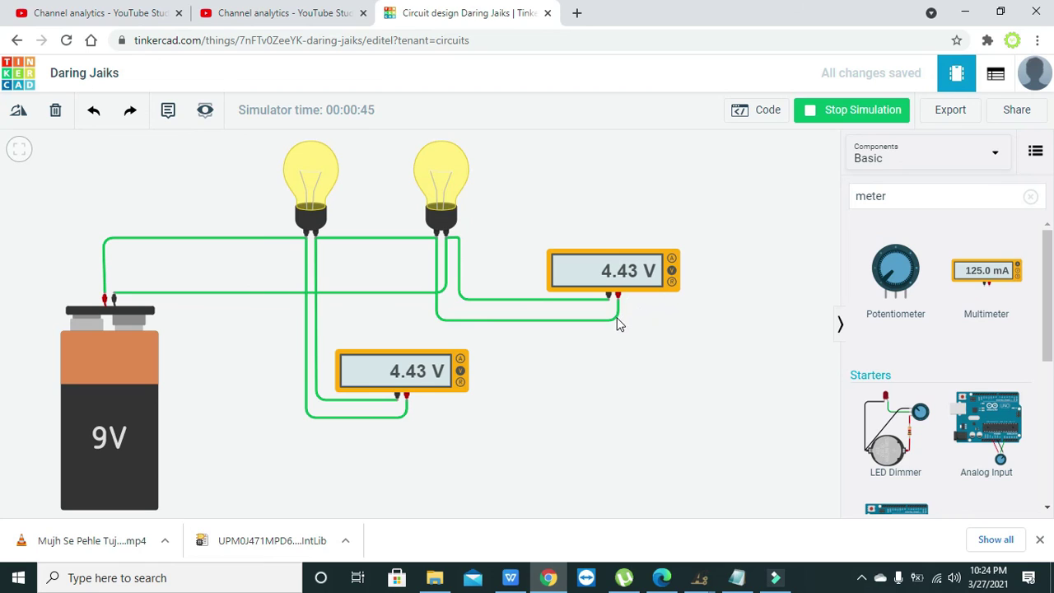